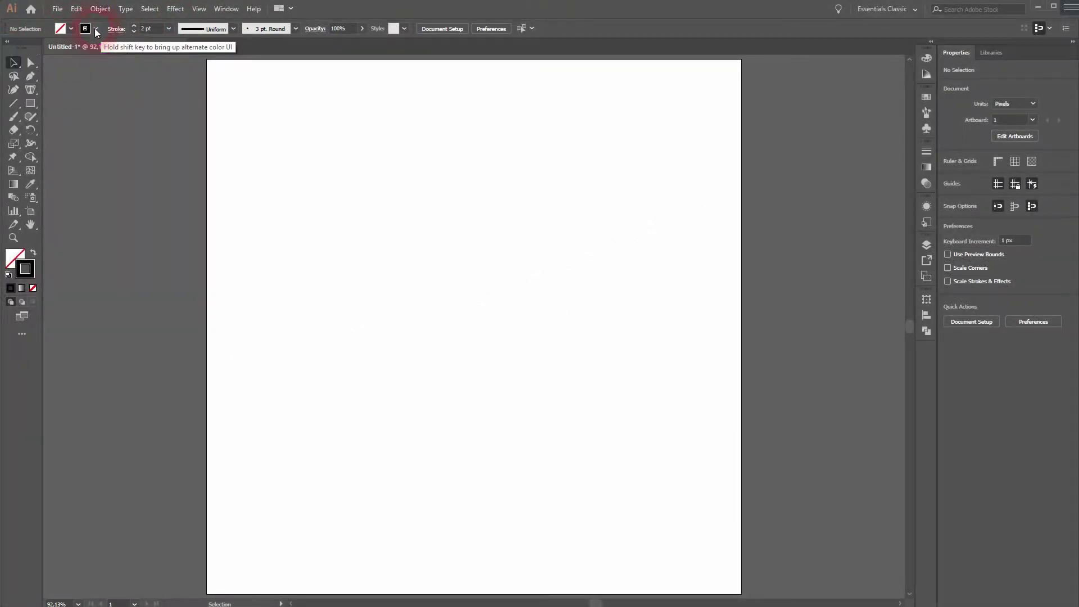
Draw a three-anchor S-shaped wave about 467 px wide with a black 2 pt stroke using the Pen tool.
{"action": "left_click", "coordinate": [95, 28]}
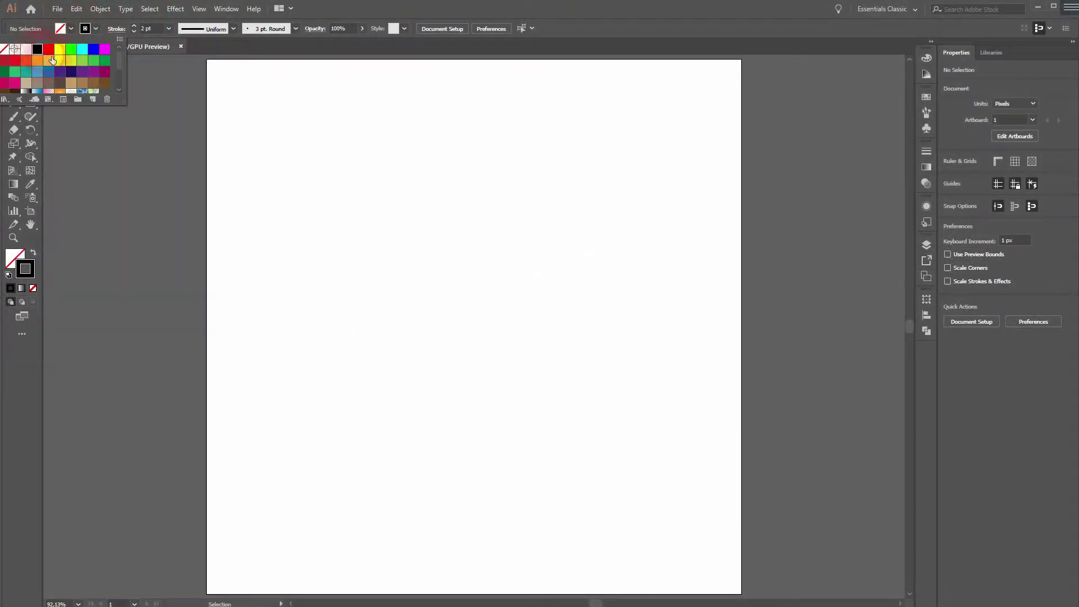
{"action": "left_click", "coordinate": [270, 159]}
{"action": "left_click", "coordinate": [23, 74]}
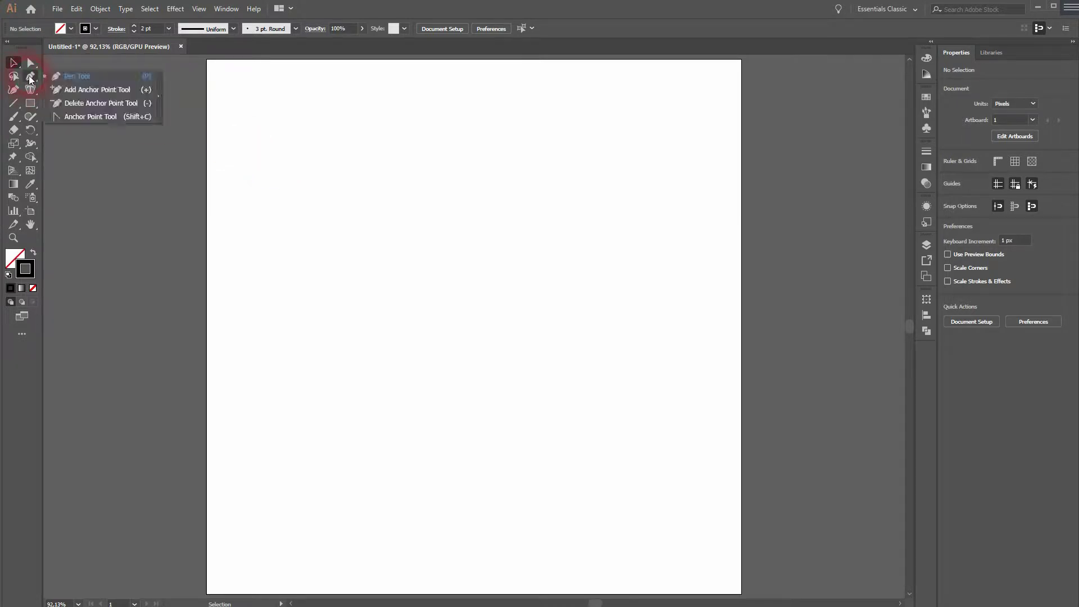
{"action": "left_click", "coordinate": [92, 76]}
{"action": "left_click", "coordinate": [306, 343]}
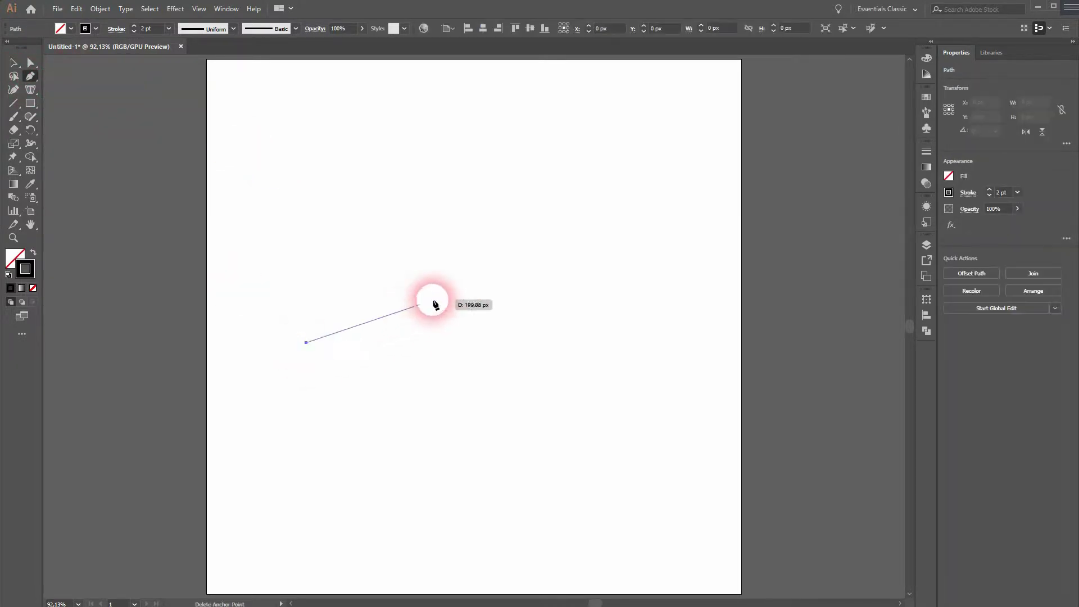
{"action": "left_click_drag", "start_coordinate": [445, 285], "coordinate": [530, 302]}
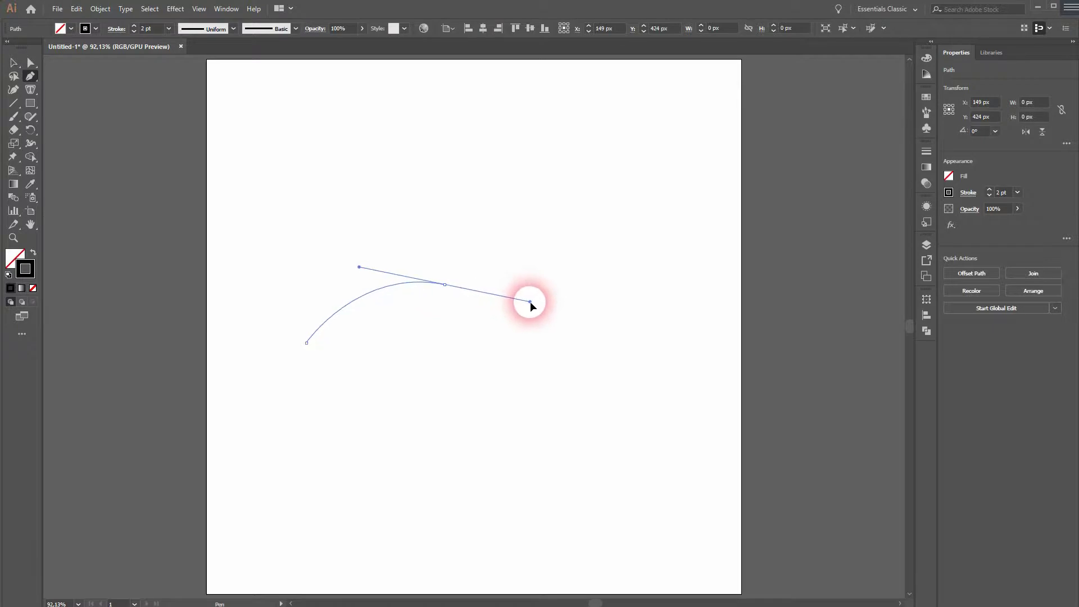
{"action": "left_click_drag", "start_coordinate": [618, 347], "coordinate": [698, 322]}
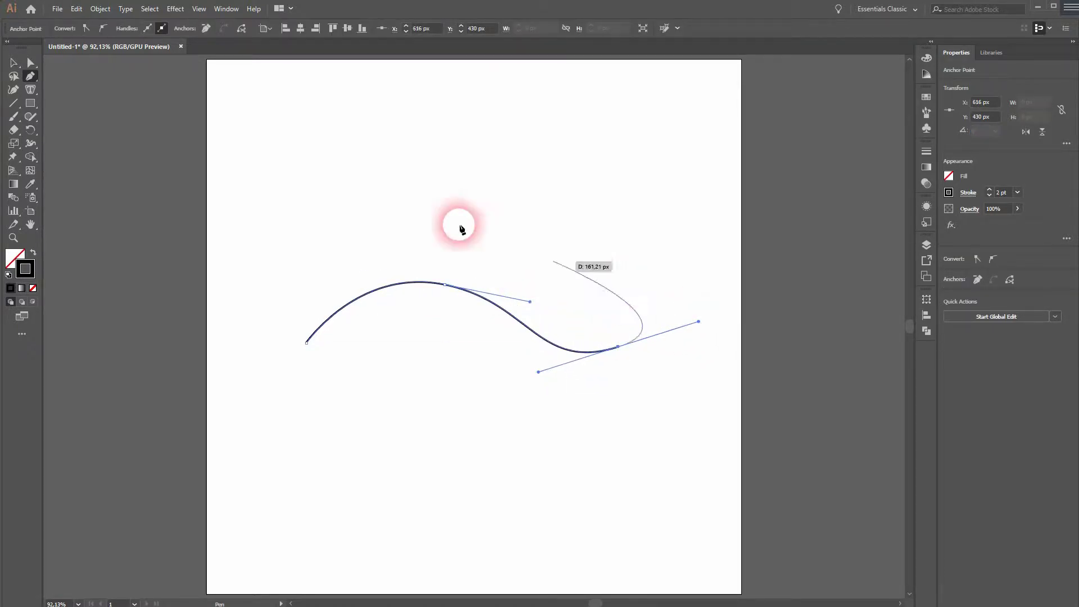
{"action": "left_click", "coordinate": [13, 62]}
{"action": "left_click", "coordinate": [356, 179]}
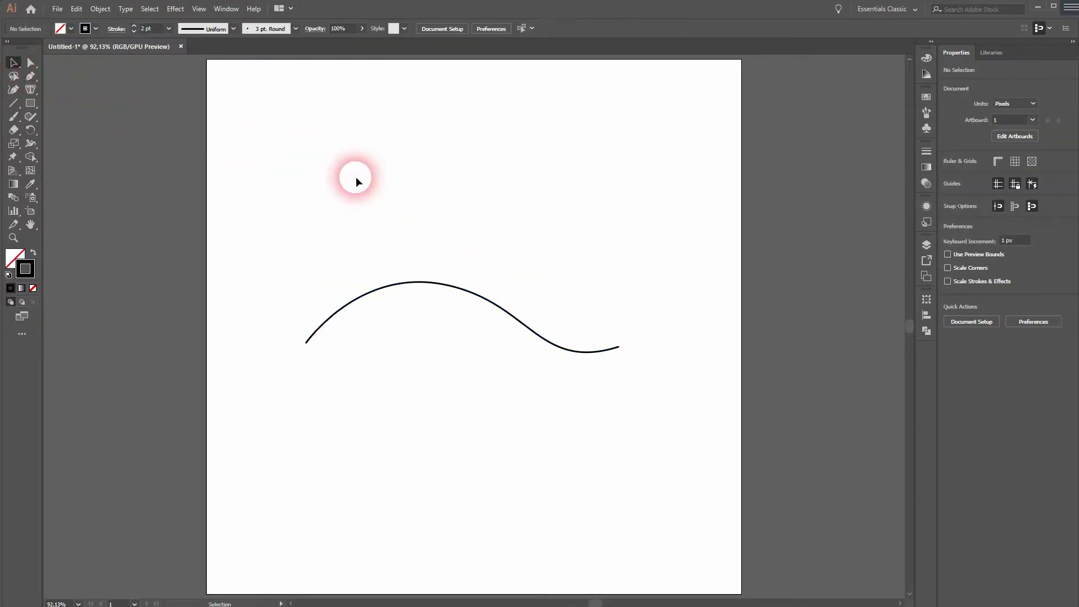
Drag a copy of the wave directly below the original, then select both waves.
{"action": "left_click_drag", "start_coordinate": [314, 402], "coordinate": [647, 234]}
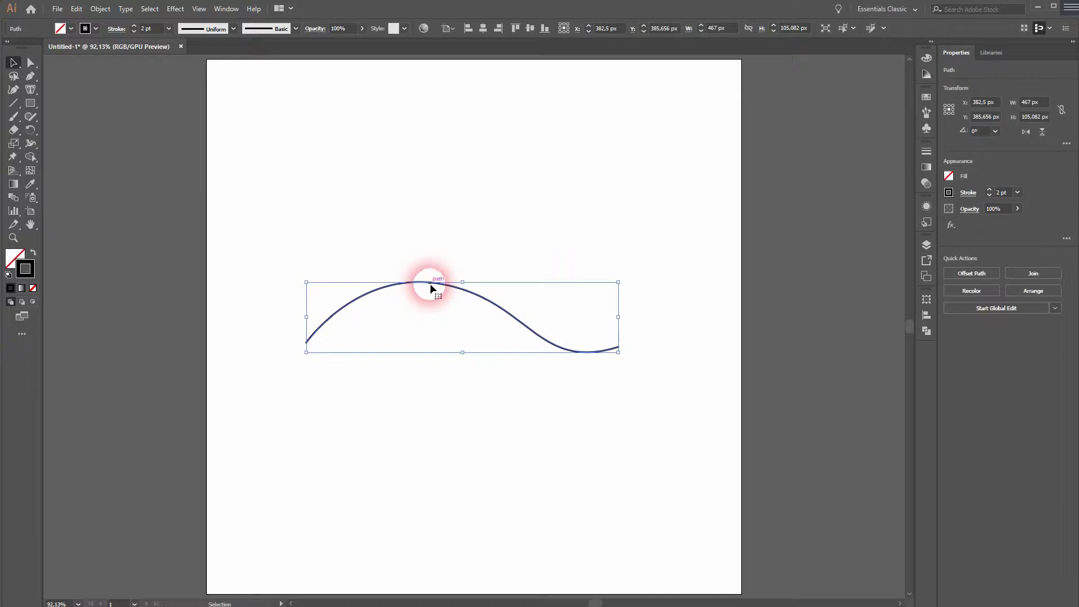
{"action": "left_click_drag", "start_coordinate": [430, 283], "coordinate": [422, 368]}
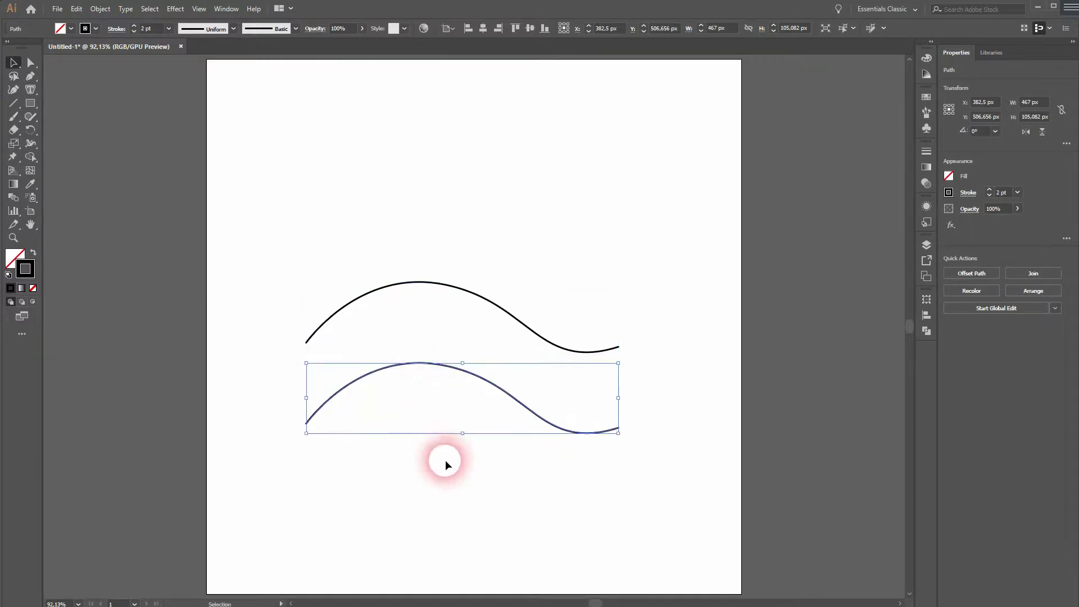
{"action": "left_click_drag", "start_coordinate": [306, 488], "coordinate": [692, 221]}
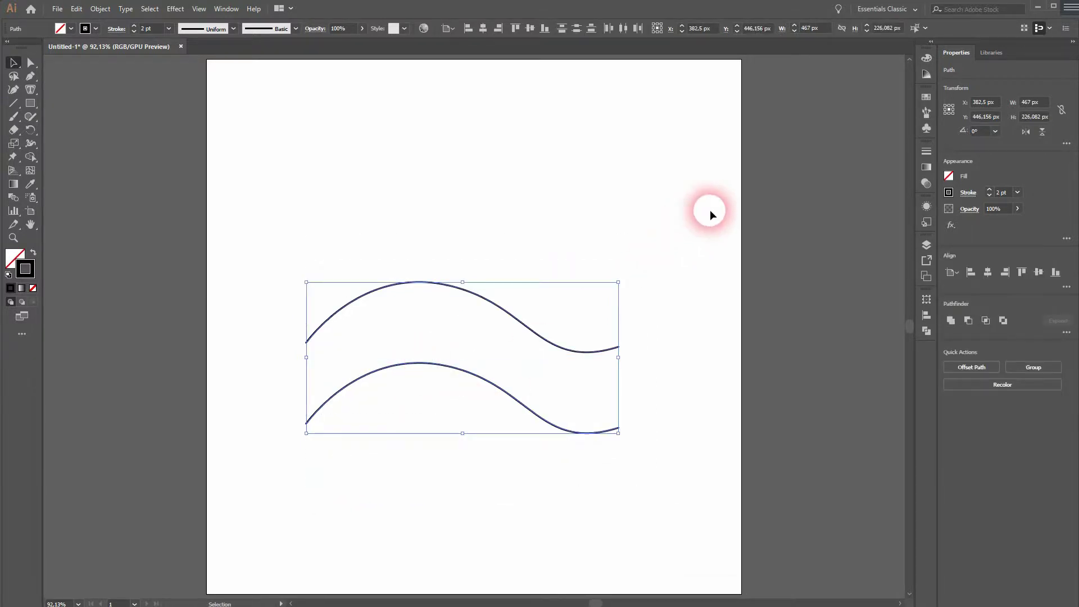
Set Blend Options spacing to Specified Steps with 4 steps.
{"action": "left_click", "coordinate": [100, 8]}
{"action": "mouse_move", "coordinate": [193, 300]}
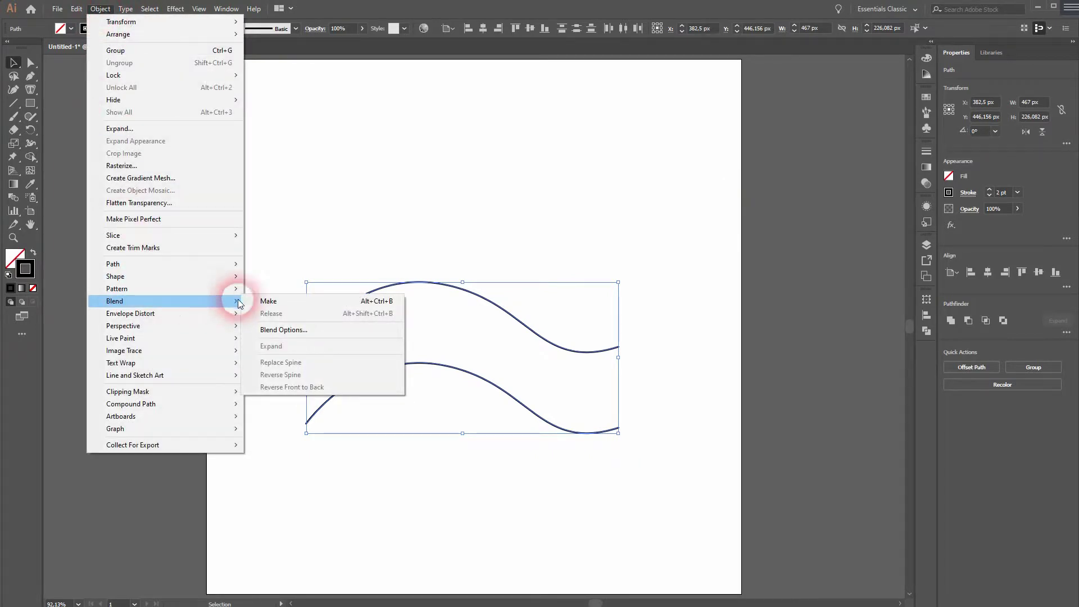
{"action": "left_click", "coordinate": [297, 332]}
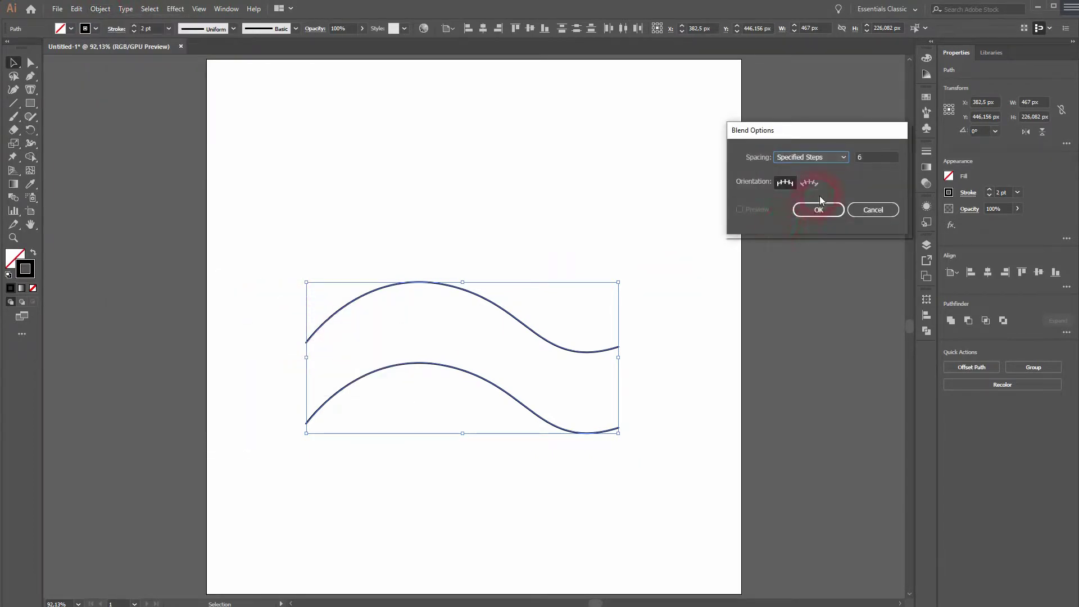
{"action": "left_click", "coordinate": [824, 162]}
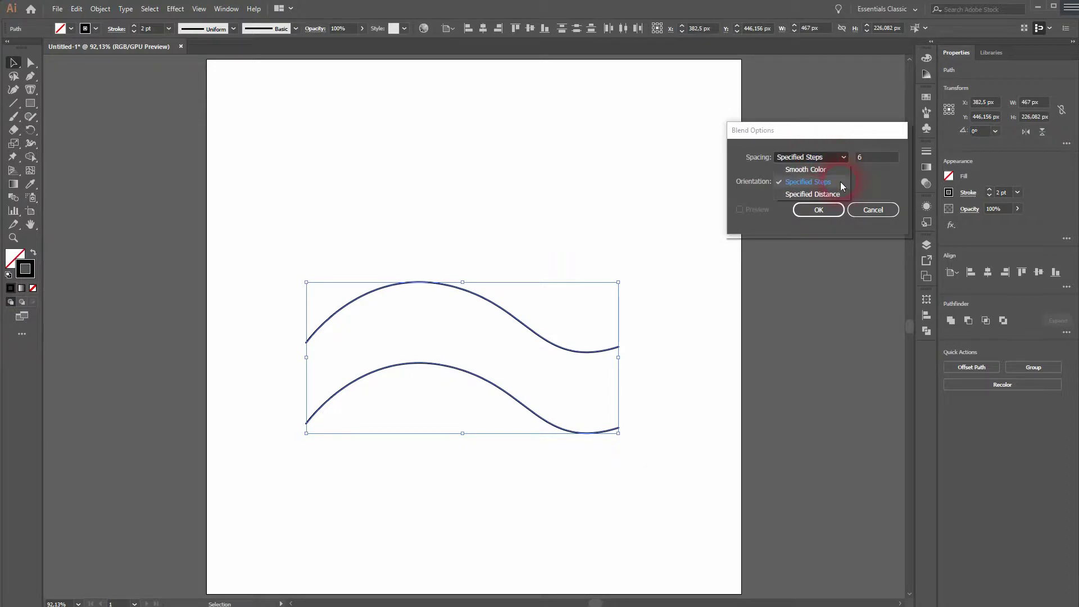
{"action": "left_click", "coordinate": [842, 181]}
{"action": "left_click", "coordinate": [874, 157]}
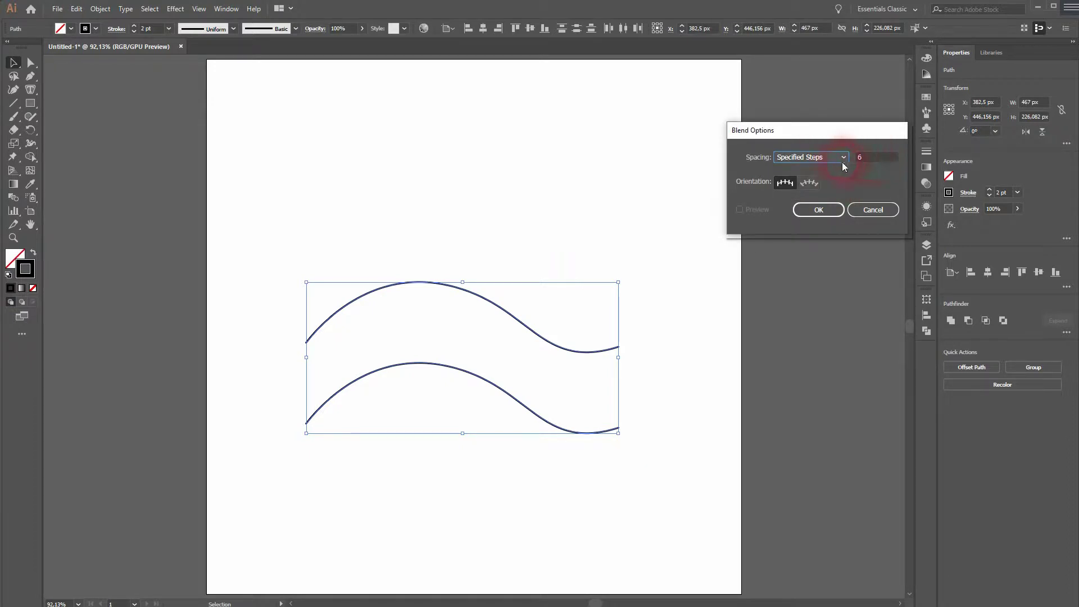
{"action": "left_click", "coordinate": [841, 162]}
{"action": "left_click", "coordinate": [828, 194]}
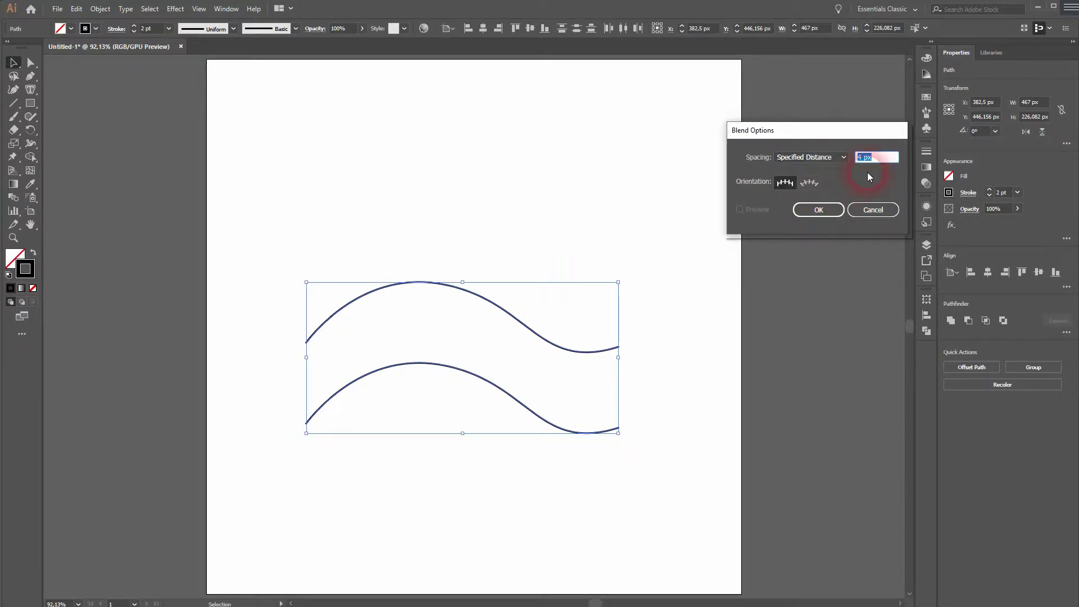
{"action": "left_click", "coordinate": [834, 159]}
{"action": "left_click", "coordinate": [833, 169]}
{"action": "left_click", "coordinate": [835, 157]}
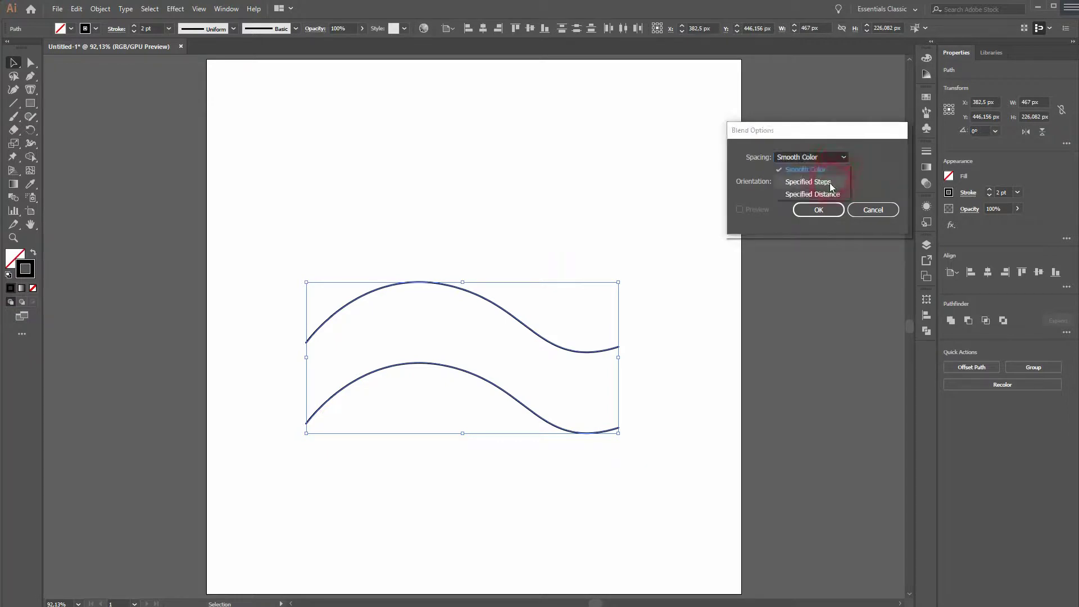
{"action": "left_click", "coordinate": [831, 182]}
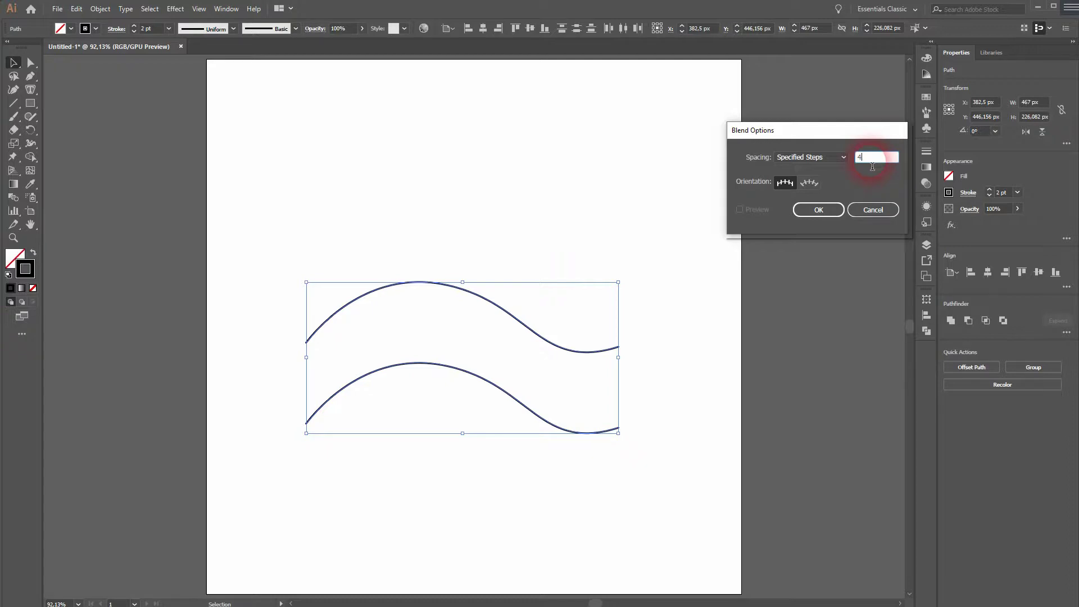
{"action": "left_click", "coordinate": [819, 209]}
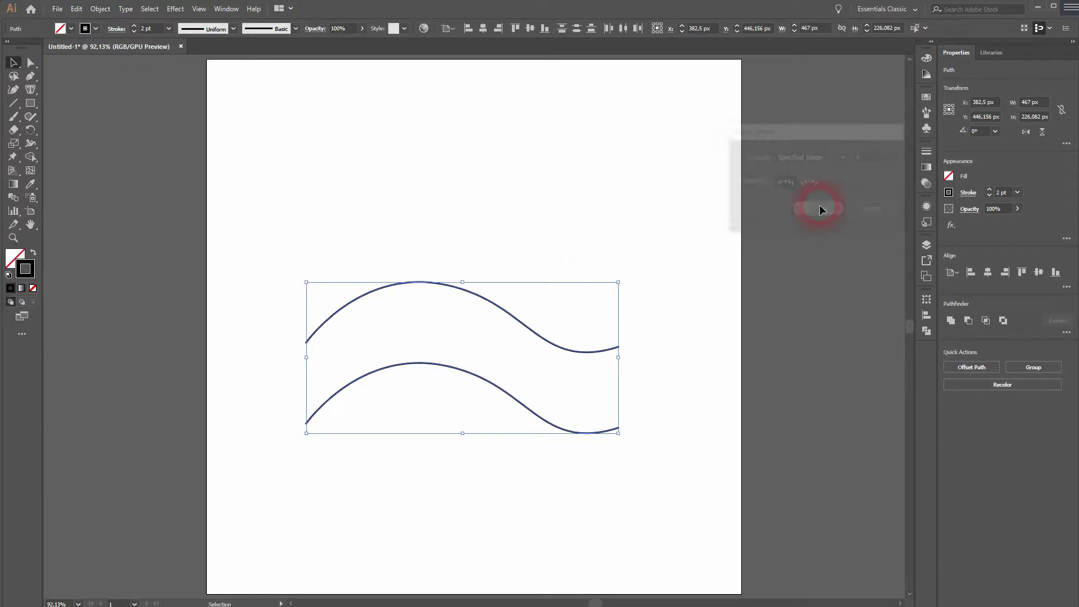
Make the blend between the two waves, giving six parallel curves.
{"action": "left_click", "coordinate": [107, 10]}
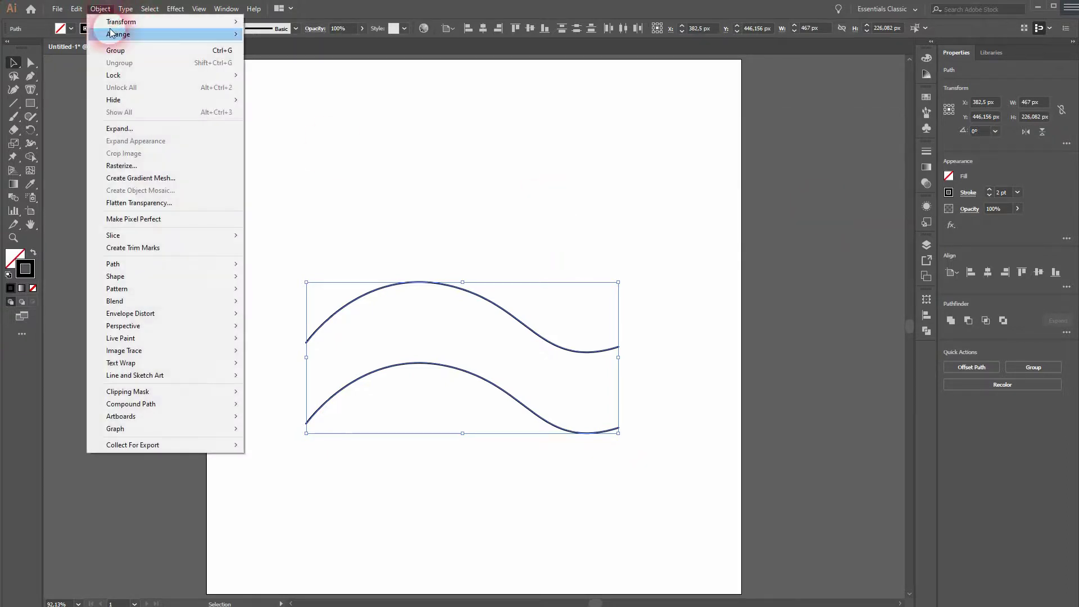
{"action": "mouse_move", "coordinate": [213, 301]}
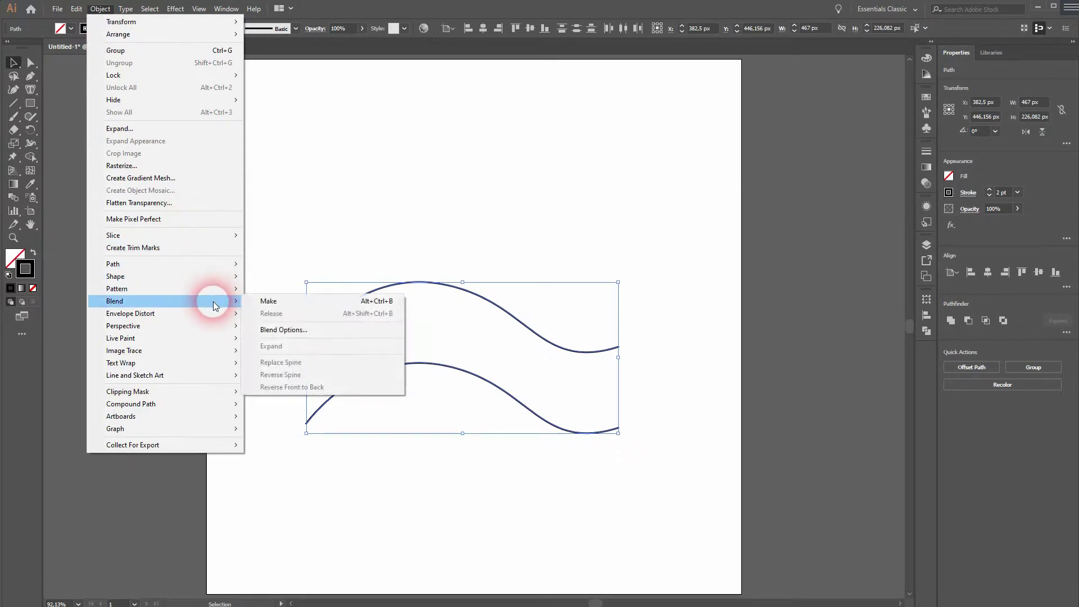
{"action": "left_click", "coordinate": [308, 306]}
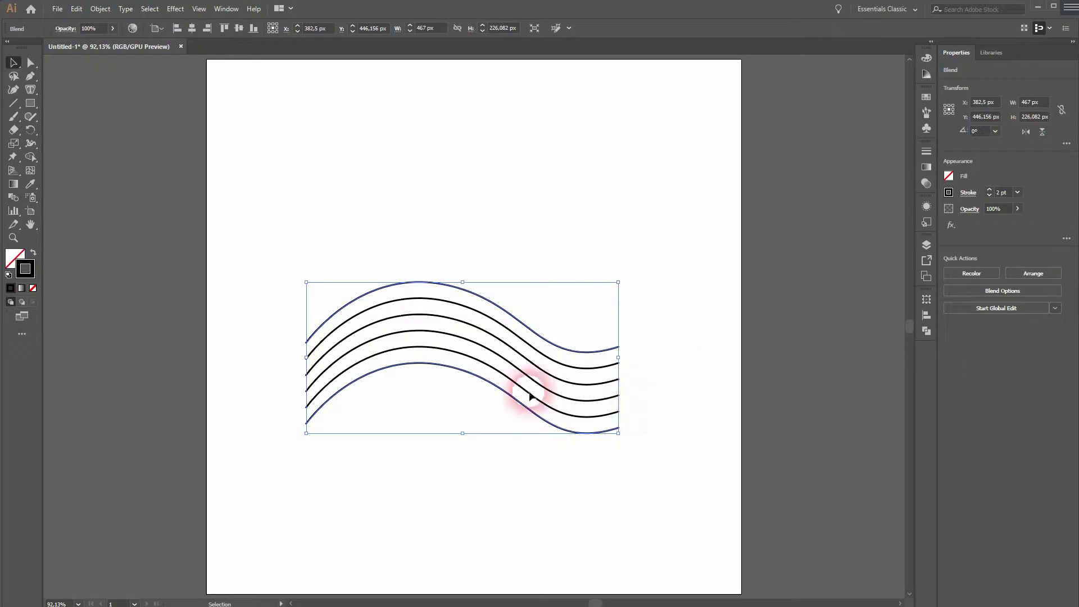
Zoom in and give the blended waves round caps at 2 pt weight in the Stroke panel.
{"action": "scroll", "coordinate": [615, 372], "scroll_direction": "up", "scroll_amount": 3, "text": "alt"}
{"action": "scroll", "coordinate": [630, 363], "scroll_direction": "up", "scroll_amount": 4, "text": "alt"}
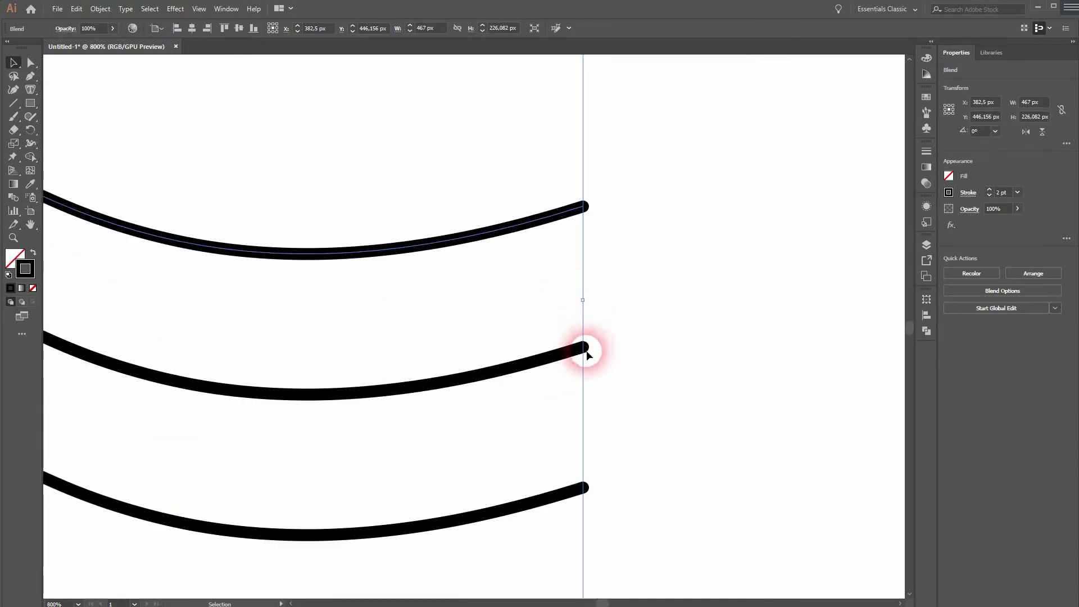
{"action": "left_click", "coordinate": [231, 10]}
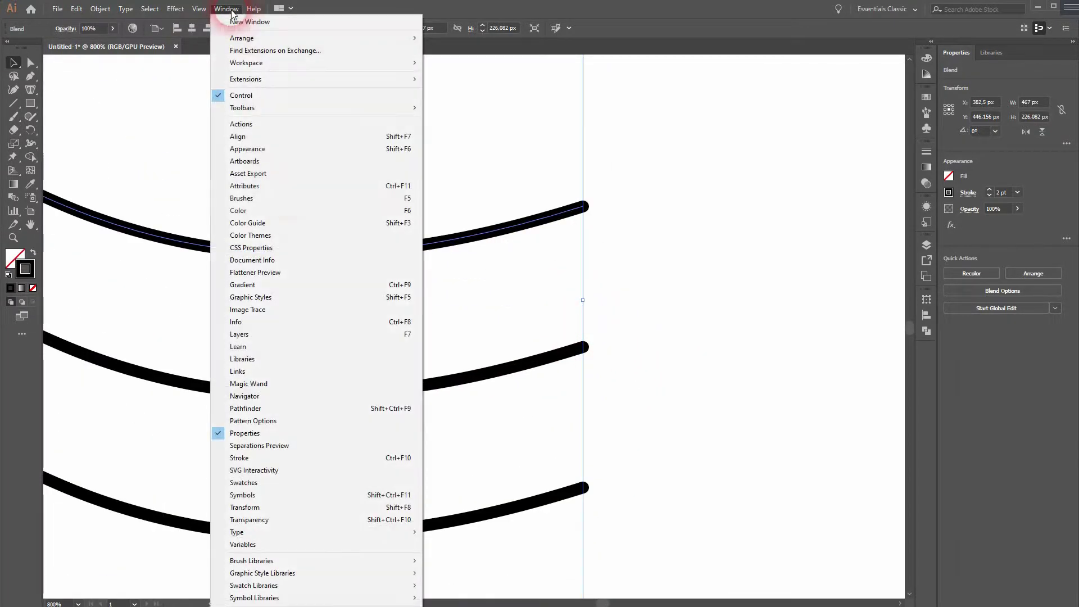
{"action": "left_click", "coordinate": [346, 457]}
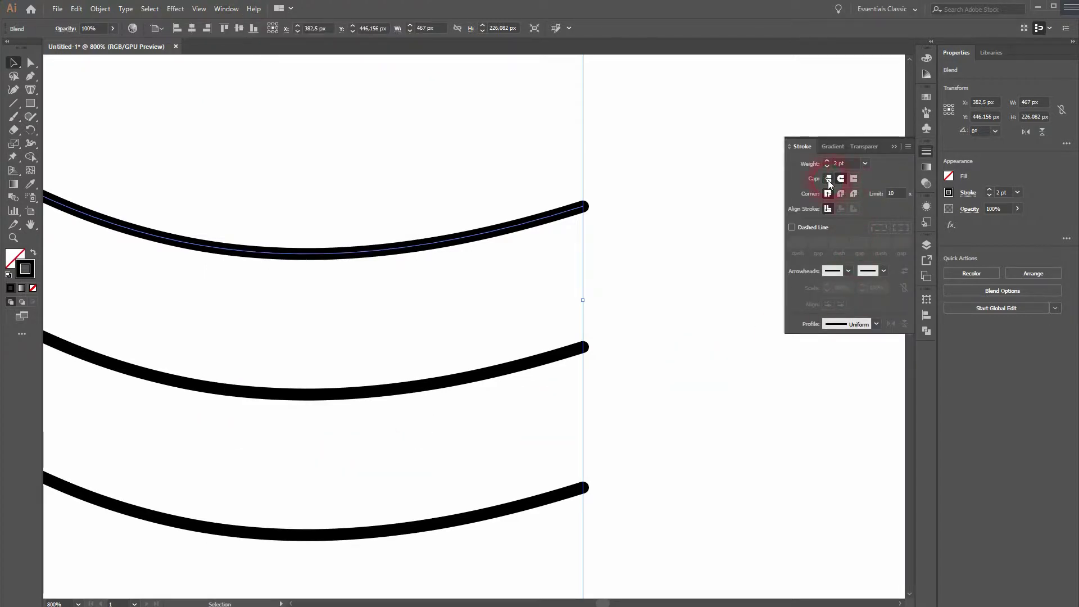
{"action": "left_click", "coordinate": [573, 216]}
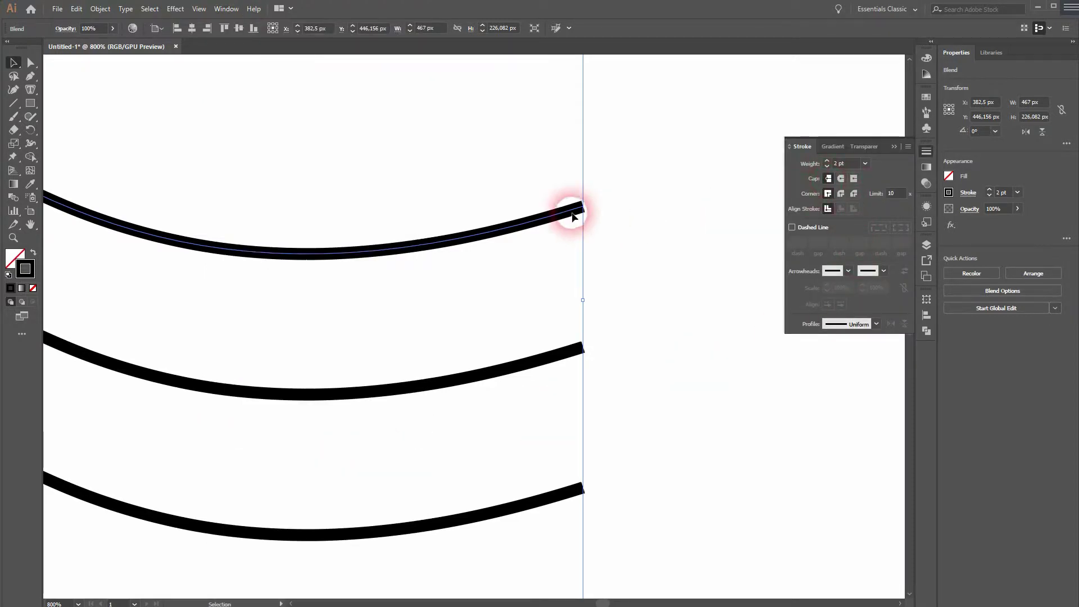
{"action": "left_click", "coordinate": [841, 179]}
{"action": "left_click", "coordinate": [826, 160]}
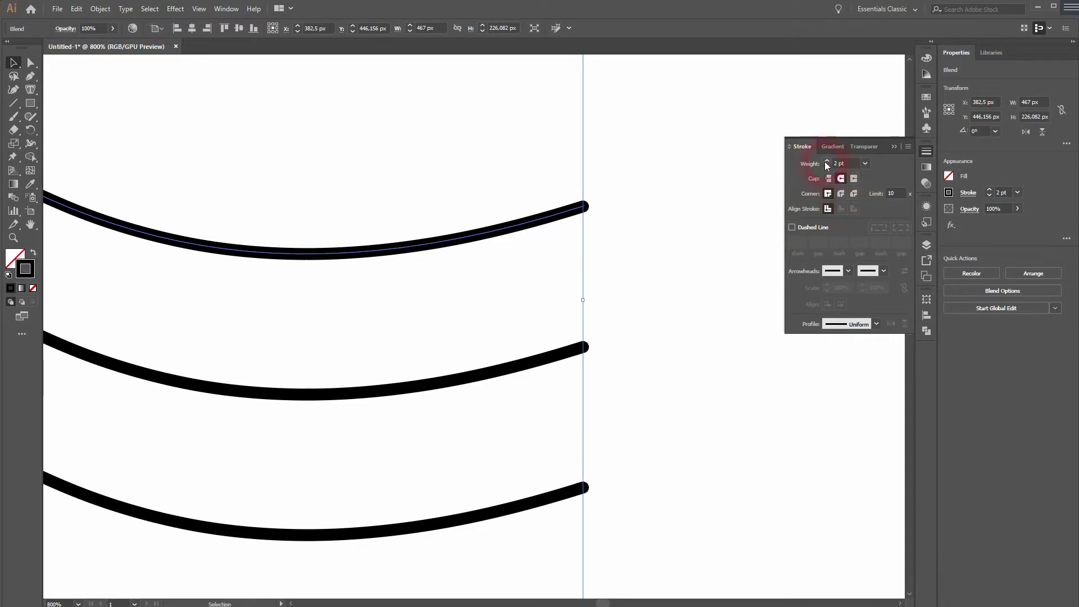
{"action": "left_click", "coordinate": [826, 161]}
{"action": "left_click", "coordinate": [826, 166]}
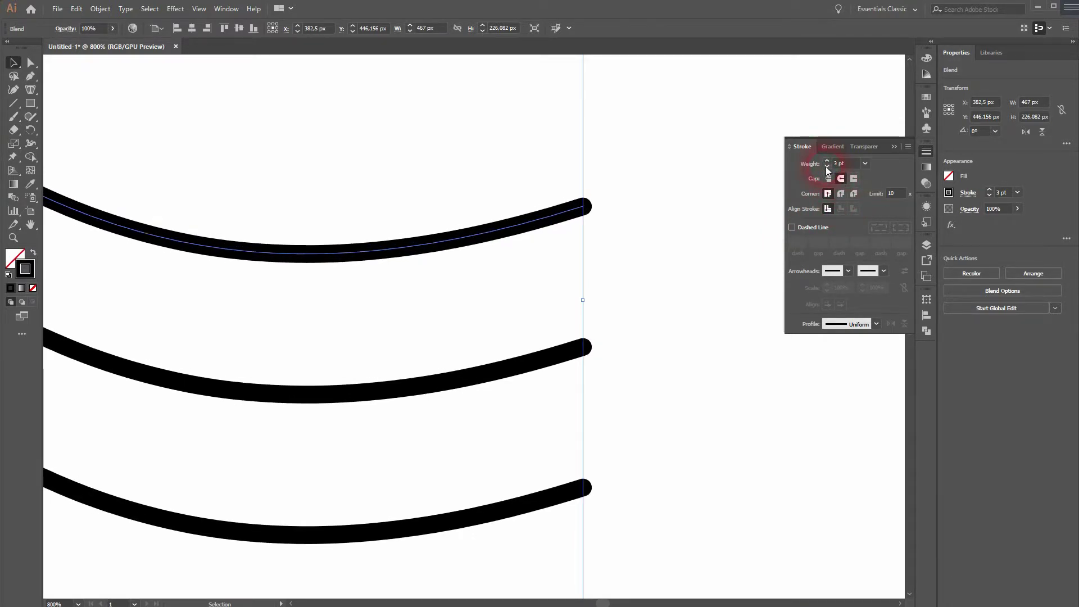
{"action": "left_click", "coordinate": [826, 167]}
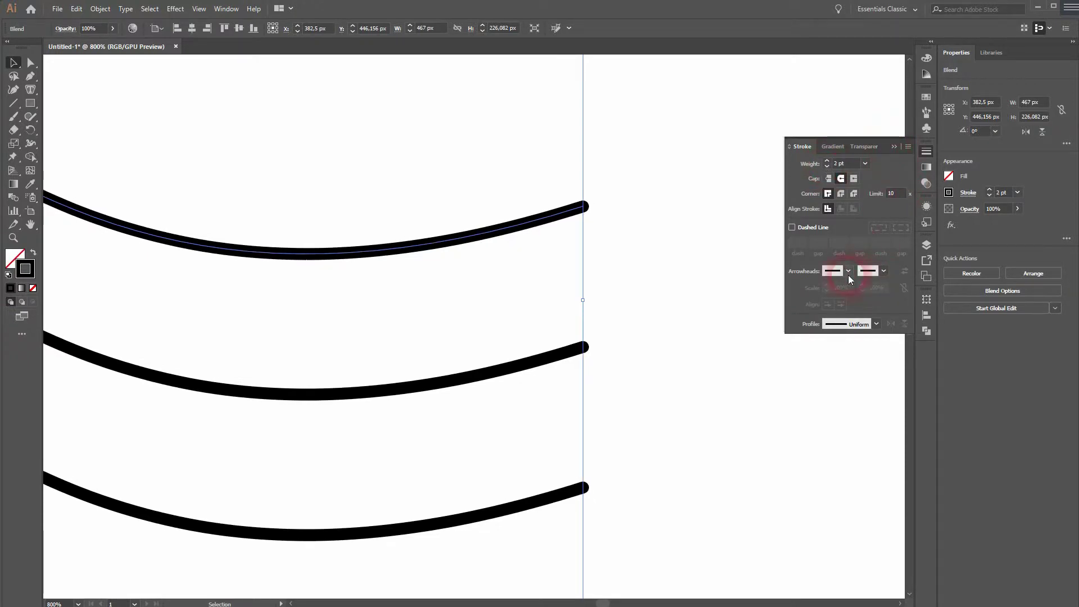
Turn on Dashed Line with a 1 pt dash and a 4 pt gap.
{"action": "left_click", "coordinate": [793, 228]}
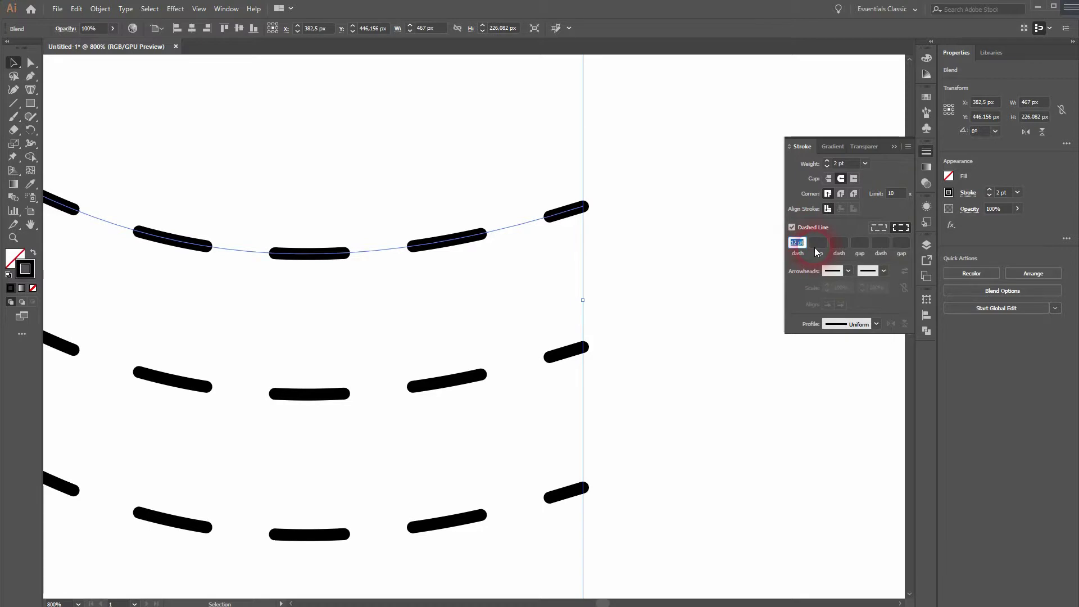
{"action": "left_click", "coordinate": [834, 276]}
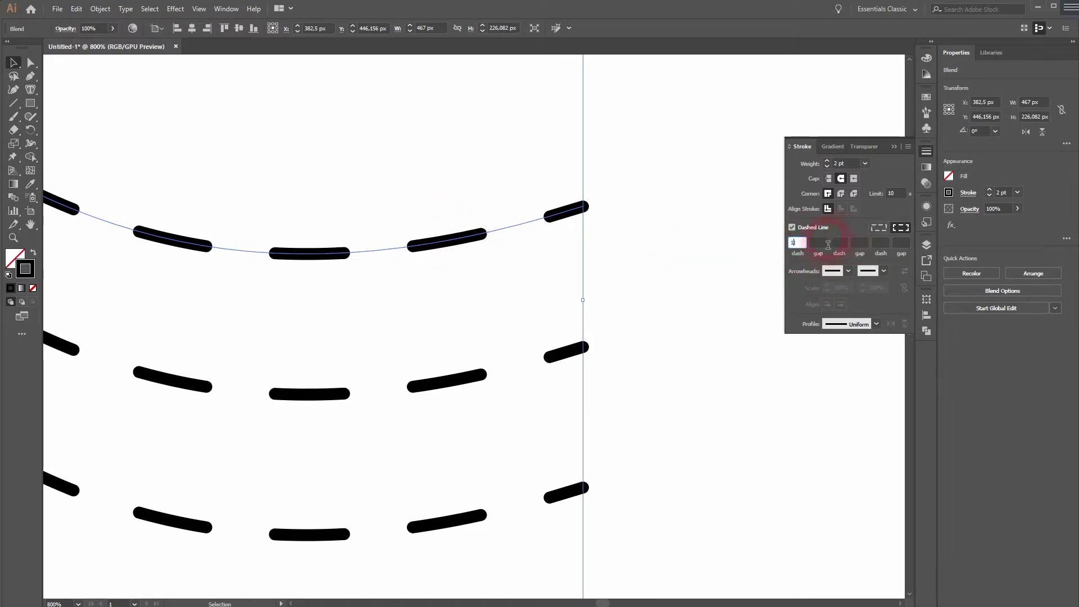
{"action": "left_click", "coordinate": [796, 247]}
{"action": "type", "text": "1pt"}
{"action": "left_click", "coordinate": [822, 245]}
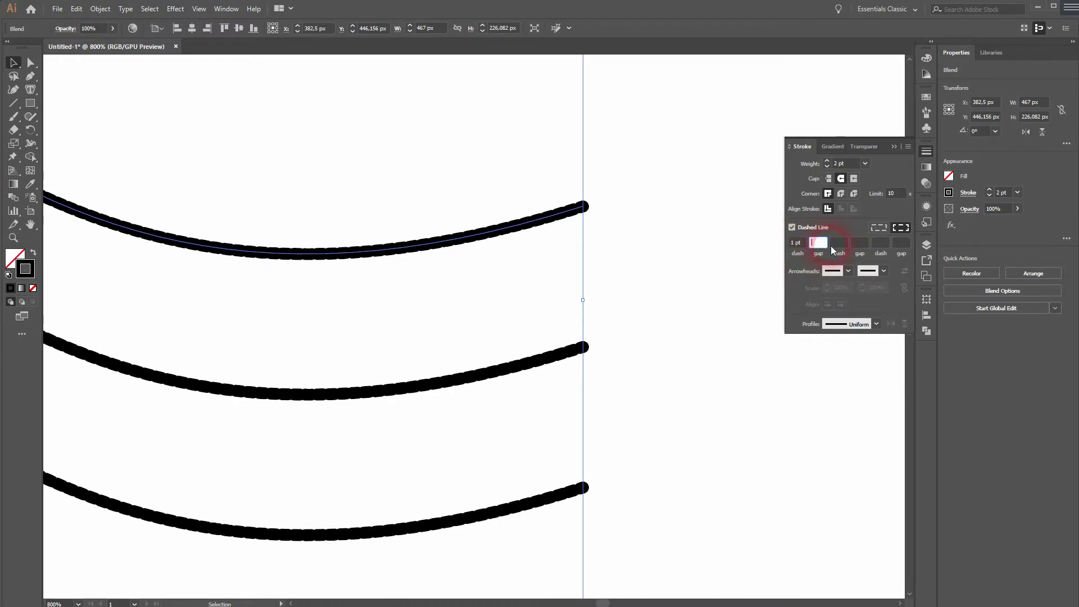
{"action": "type", "text": "1"}
{"action": "left_click", "coordinate": [837, 245]}
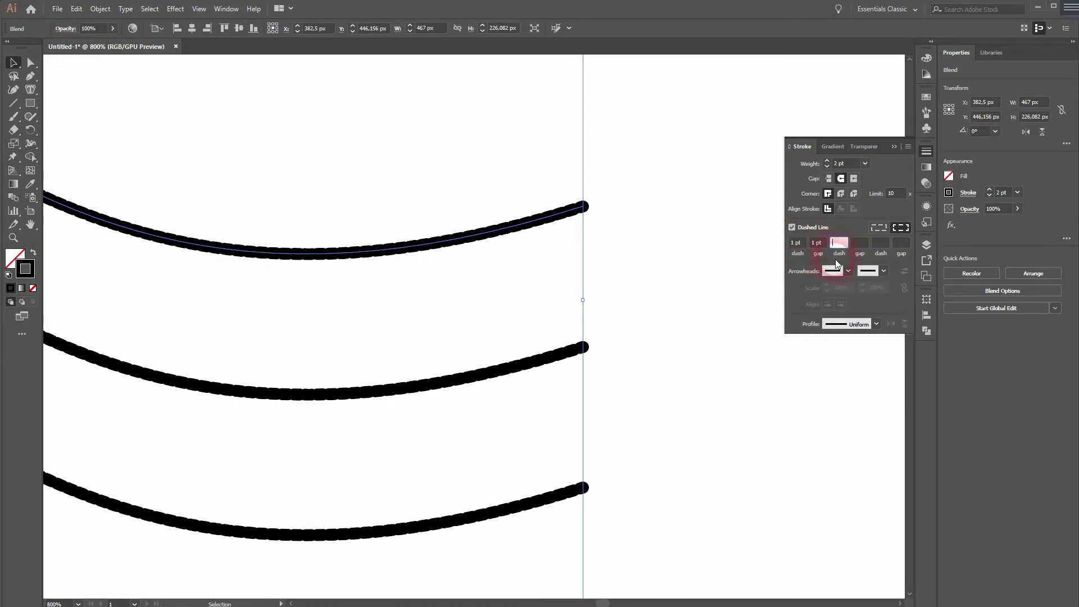
{"action": "type", "text": "4"}
{"action": "key", "text": "Return"}
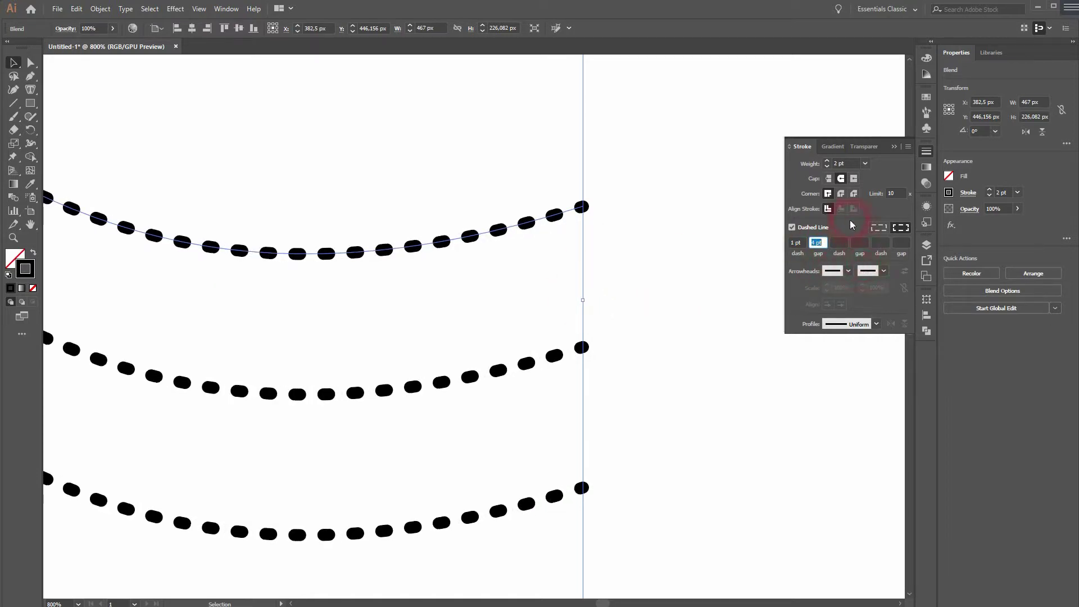
Preview 0 pt dots, then switch Dashed Line off and close the Stroke panel.
{"action": "left_click", "coordinate": [796, 242]}
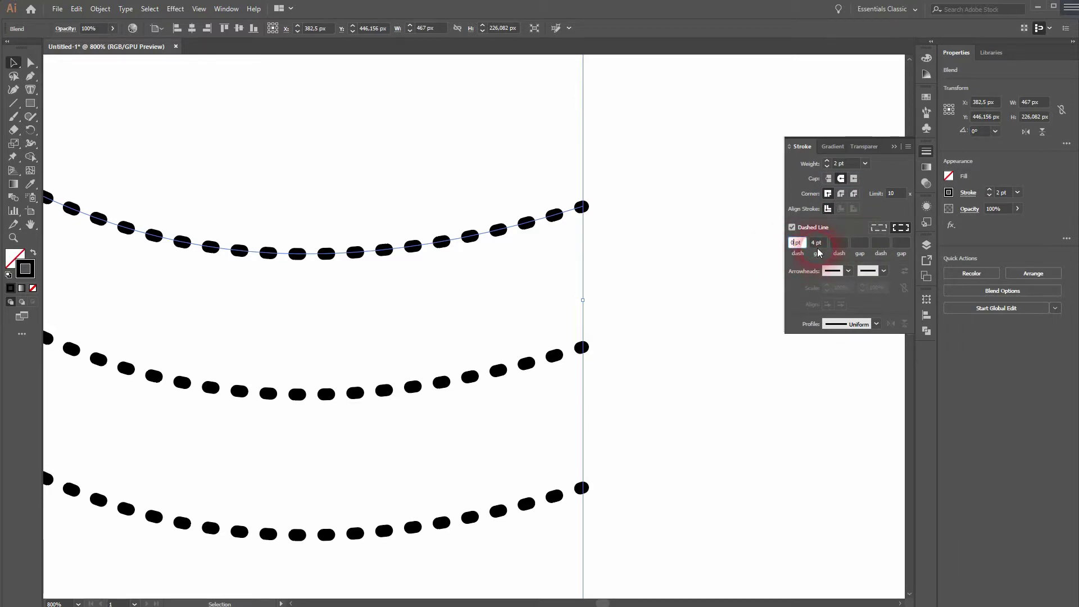
{"action": "type", "text": "0"}
{"action": "left_click", "coordinate": [817, 246]}
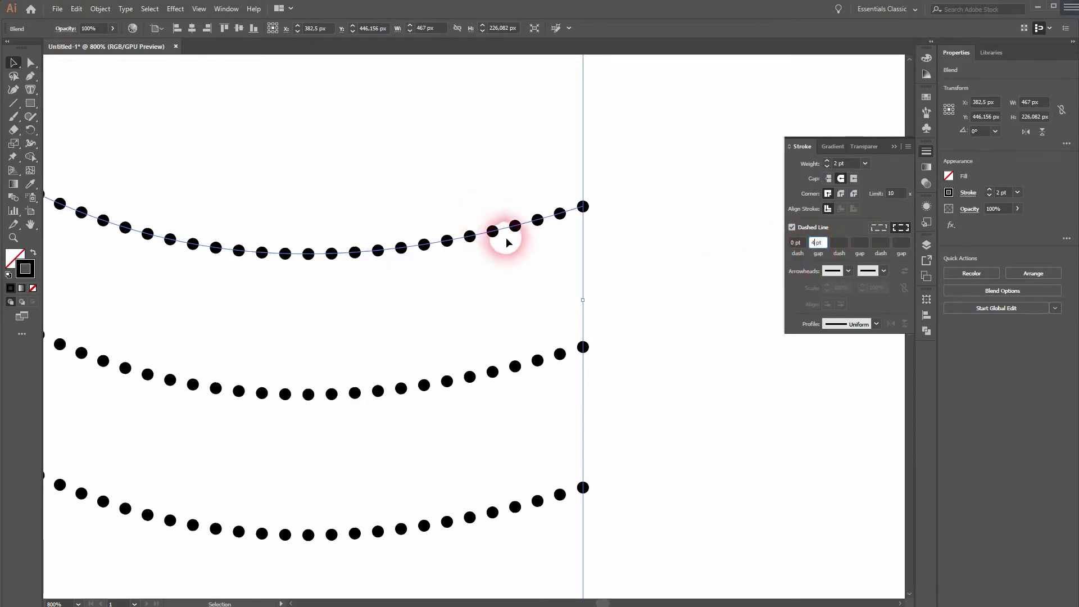
{"action": "left_click", "coordinate": [792, 227]}
{"action": "left_click", "coordinate": [894, 146]}
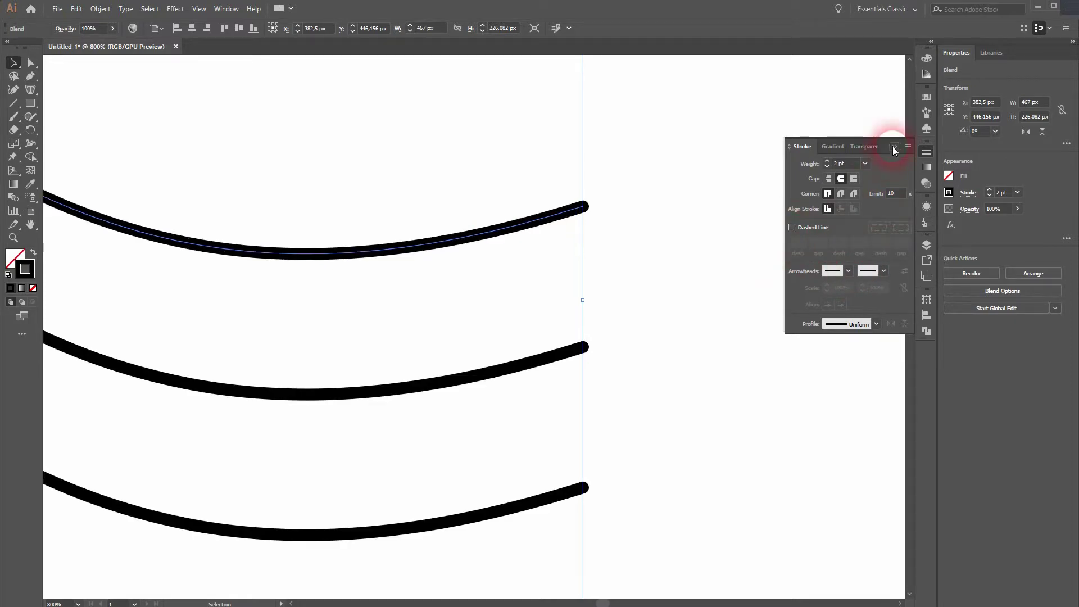
Fit the artboard and move the blend up to Y 344.156 px, undoing the accidental stretch.
{"action": "key", "text": "ctrl+0"}
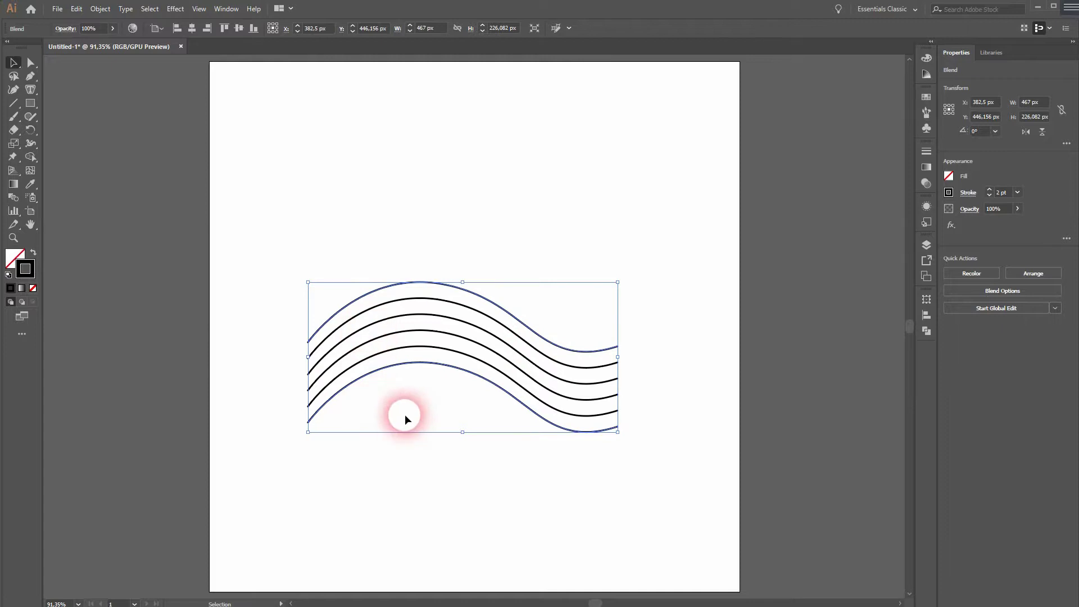
{"action": "left_click_drag", "start_coordinate": [422, 286], "coordinate": [423, 216]}
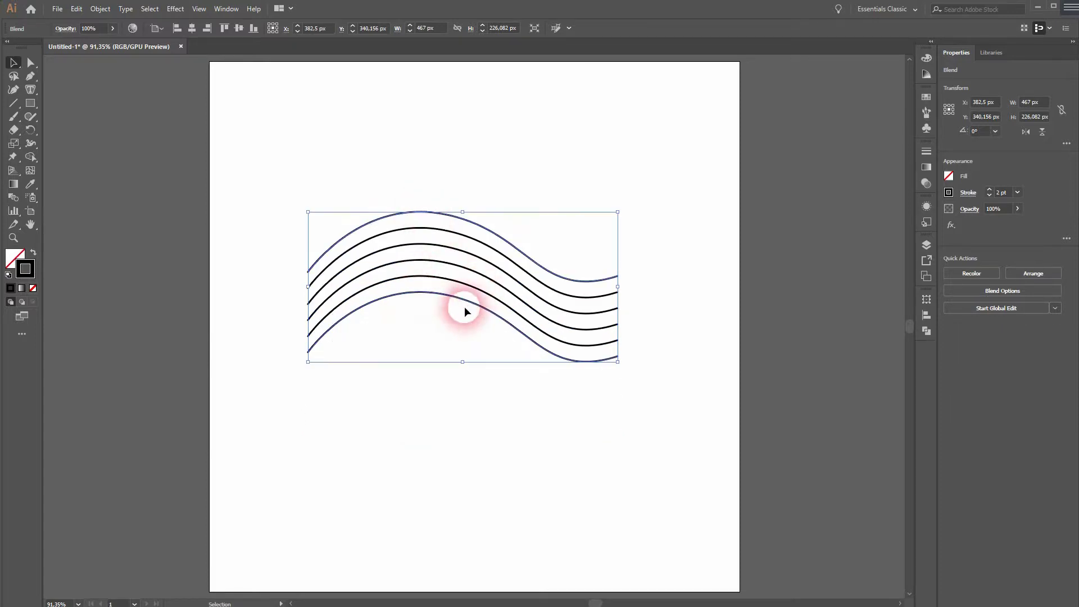
{"action": "left_click_drag", "start_coordinate": [457, 301], "coordinate": [458, 313]}
{"action": "left_click_drag", "start_coordinate": [436, 228], "coordinate": [465, 171]}
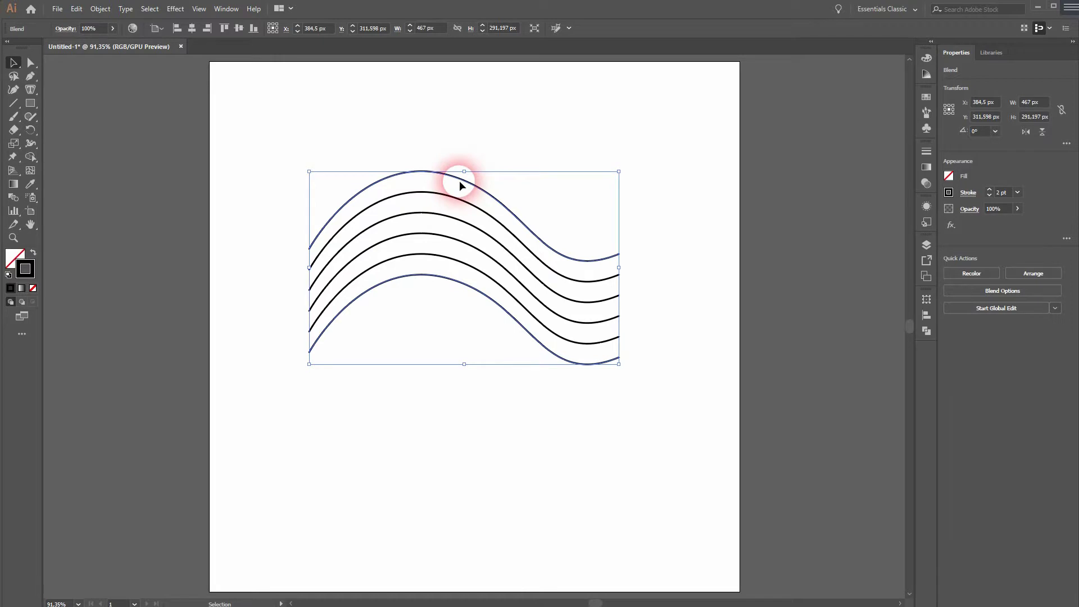
{"action": "key", "text": "a"}
{"action": "key", "text": "ctrl+z"}
Lower the blend and pull the top path's middle down with the Direct Selection tool.
{"action": "left_click", "coordinate": [27, 56]}
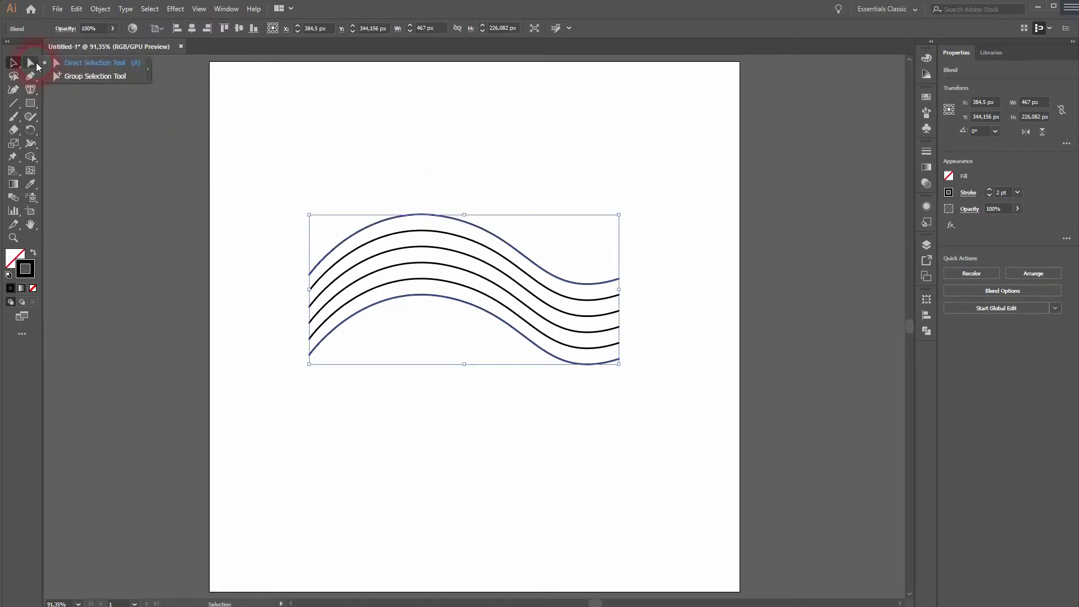
{"action": "left_click", "coordinate": [78, 65]}
{"action": "left_click", "coordinate": [343, 323]}
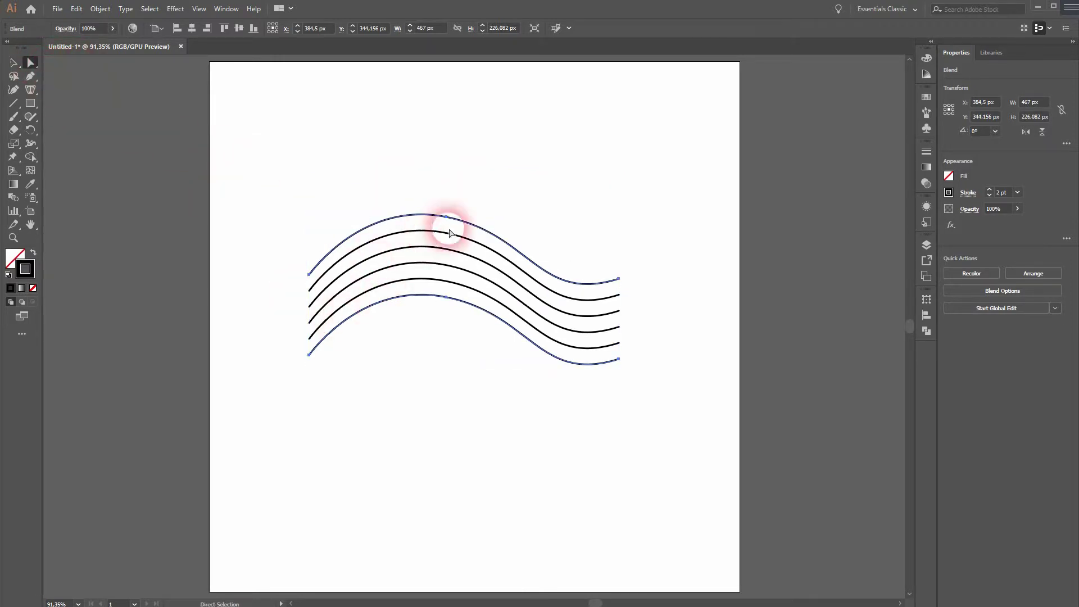
{"action": "left_click_drag", "start_coordinate": [416, 217], "coordinate": [411, 258]}
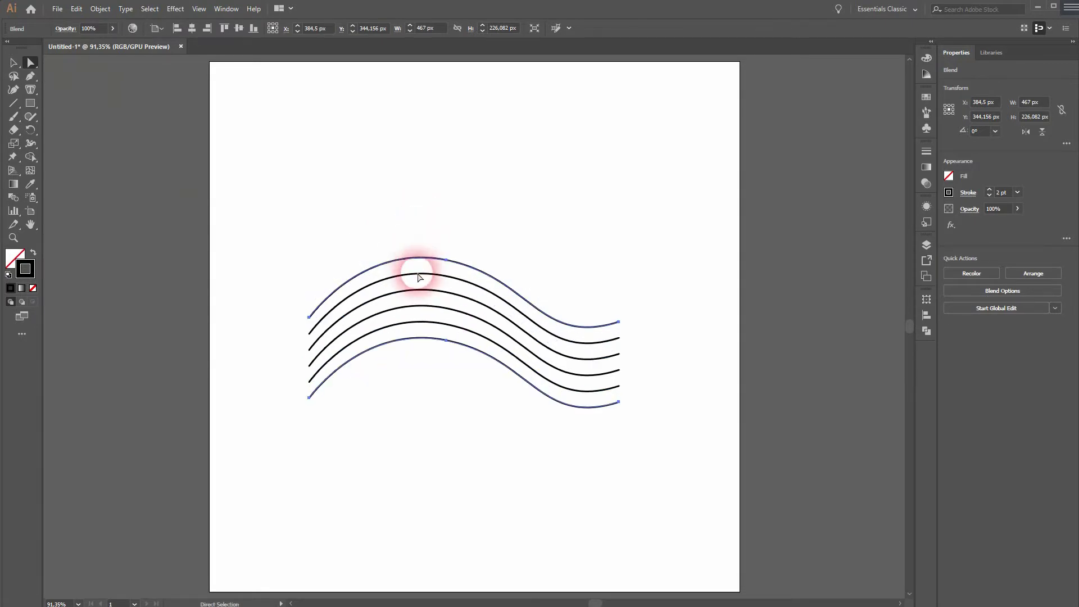
{"action": "left_click", "coordinate": [445, 260]}
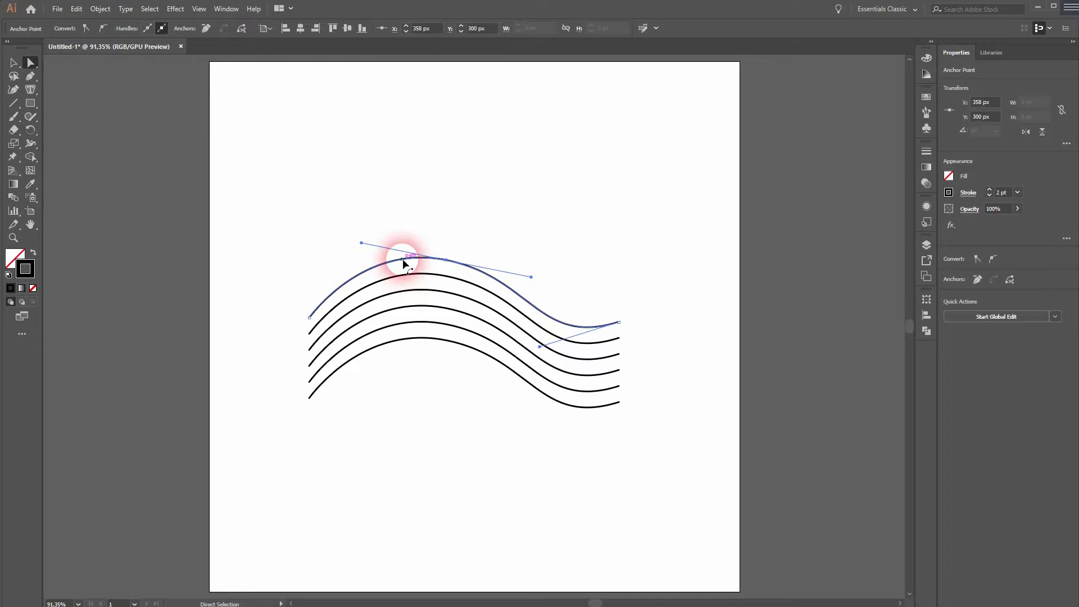
{"action": "left_click_drag", "start_coordinate": [402, 259], "coordinate": [399, 284]}
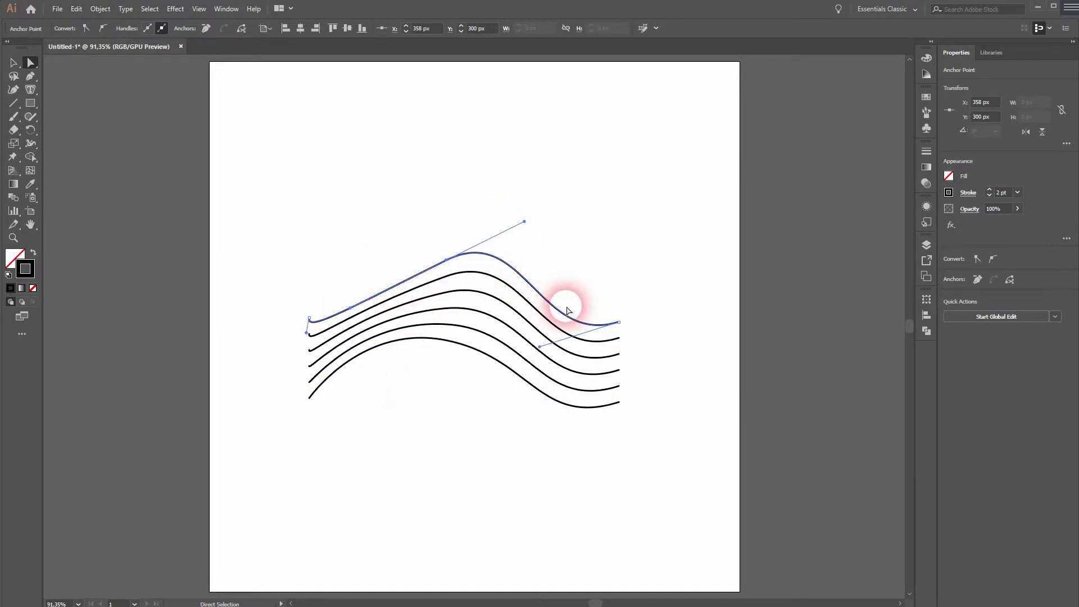
{"action": "key", "text": "ctrl+shift+a"}
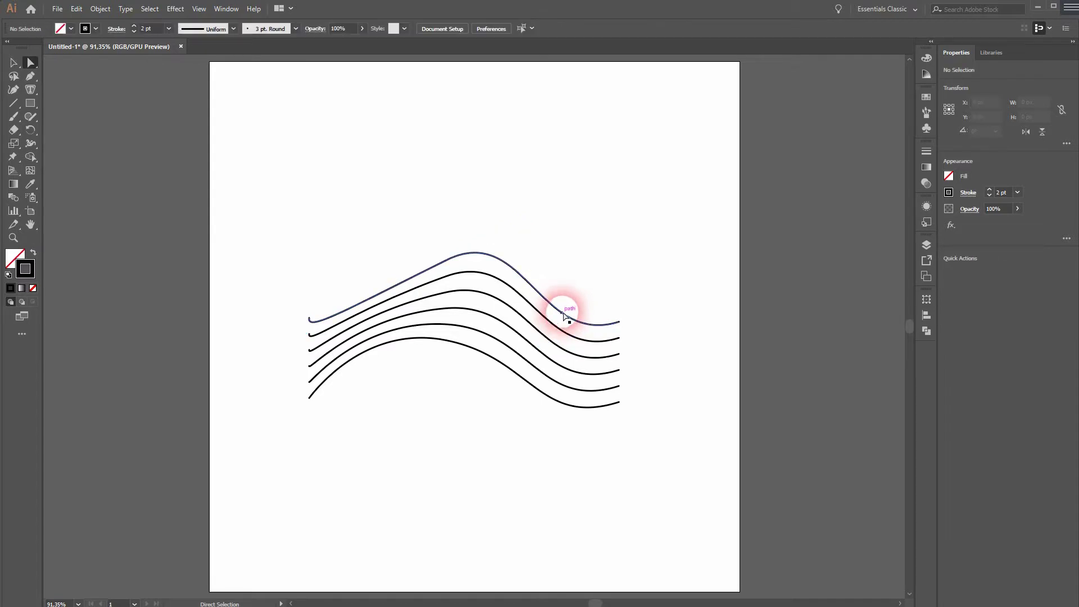
Bend the top curve segment downward, undoing a too-sharp peaked version.
{"action": "left_click", "coordinate": [563, 314]}
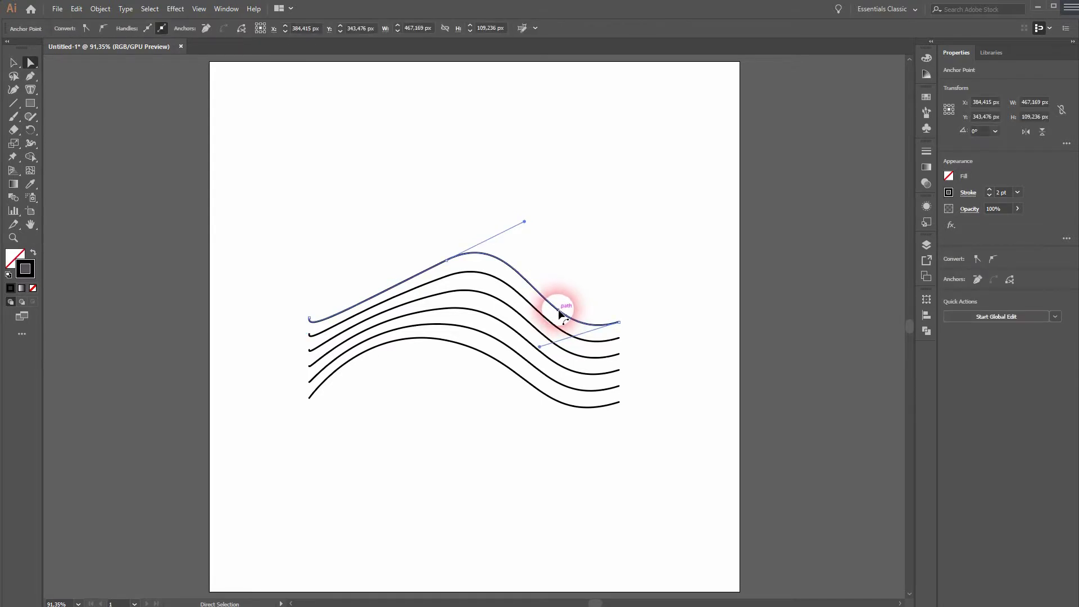
{"action": "left_click_drag", "start_coordinate": [562, 310], "coordinate": [521, 405]}
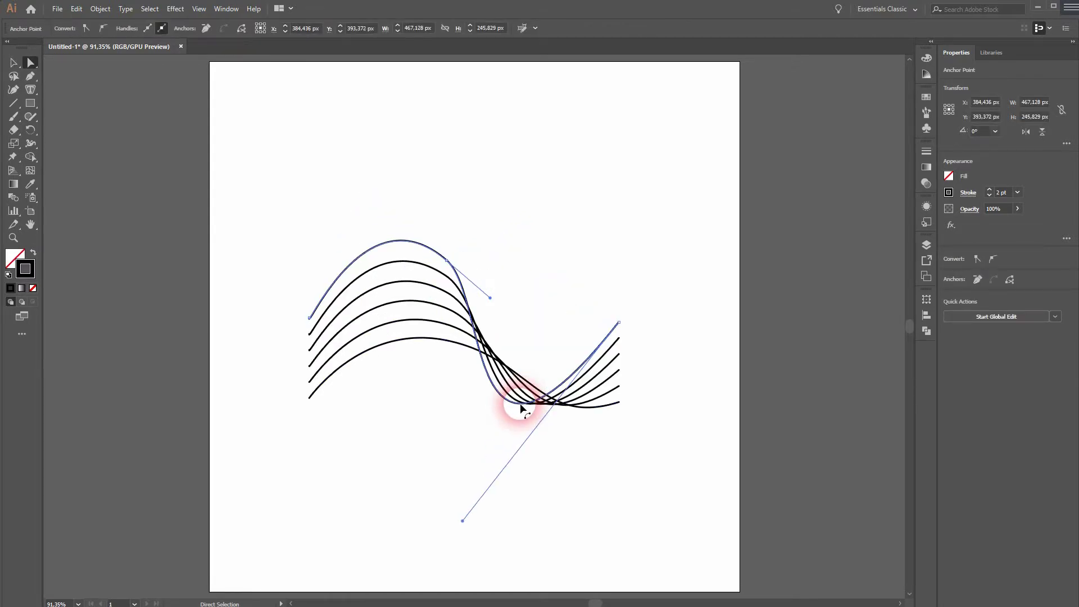
{"action": "left_click", "coordinate": [391, 243]}
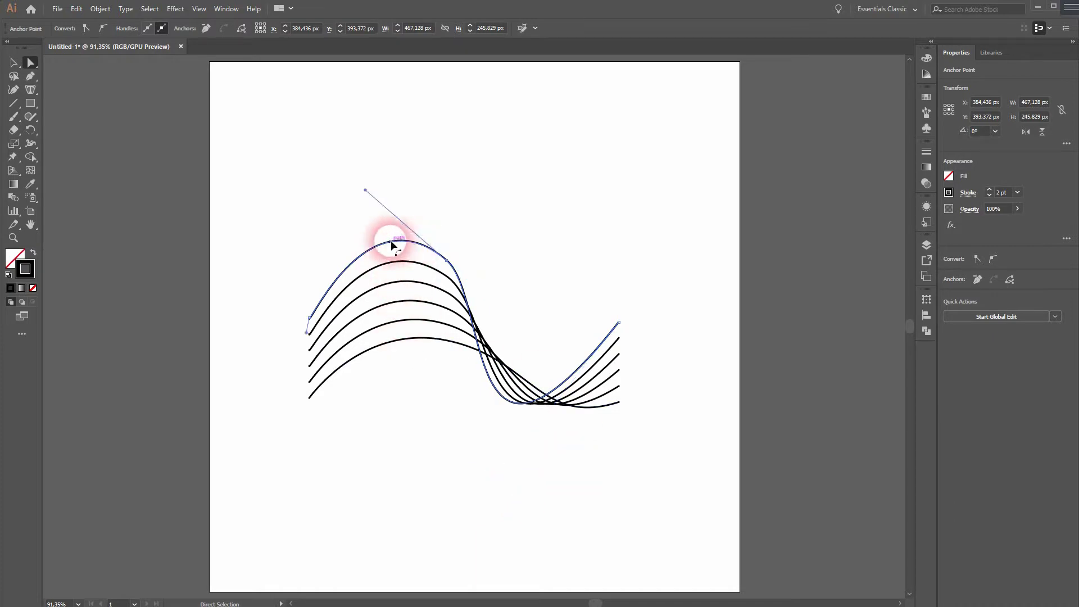
{"action": "left_click_drag", "start_coordinate": [391, 244], "coordinate": [439, 458]}
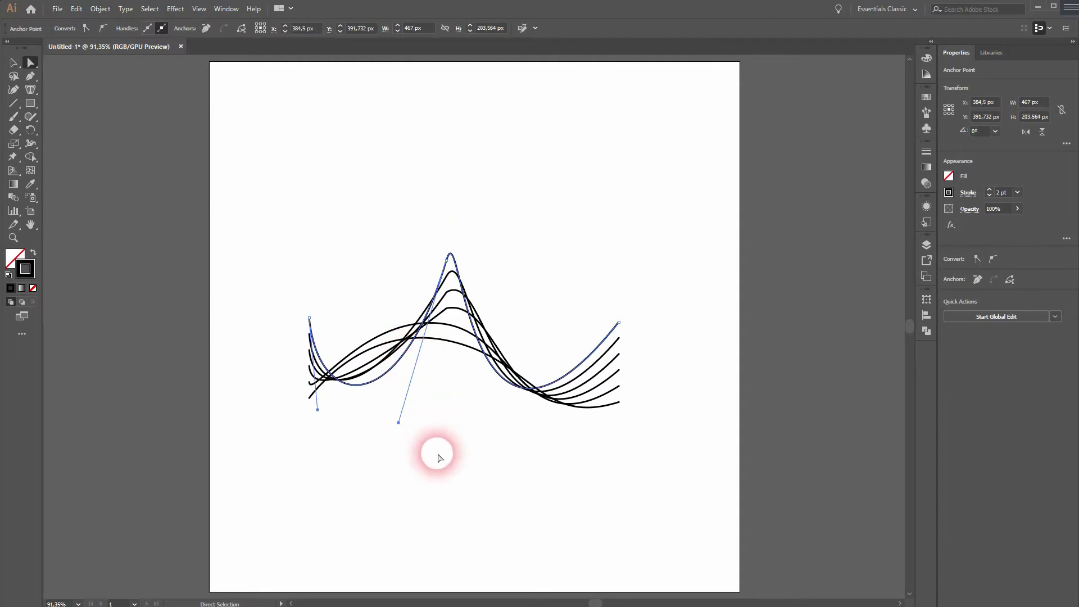
{"action": "key", "text": "ctrl"}
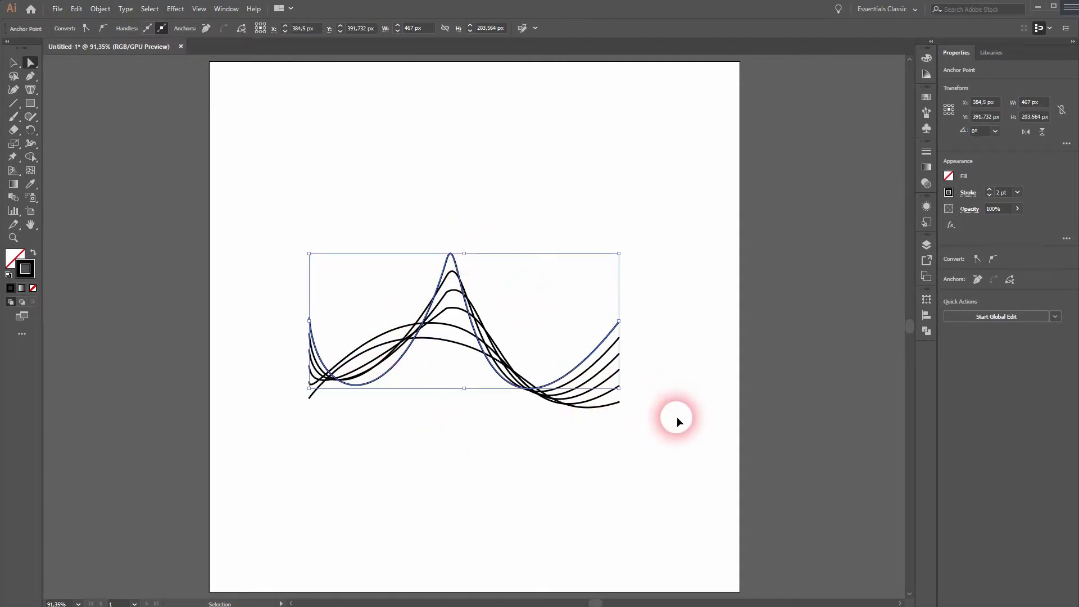
{"action": "key", "text": "ctrl+z"}
{"action": "key", "text": "ctrl+z"}
{"action": "key", "text": "ctrl+z"}
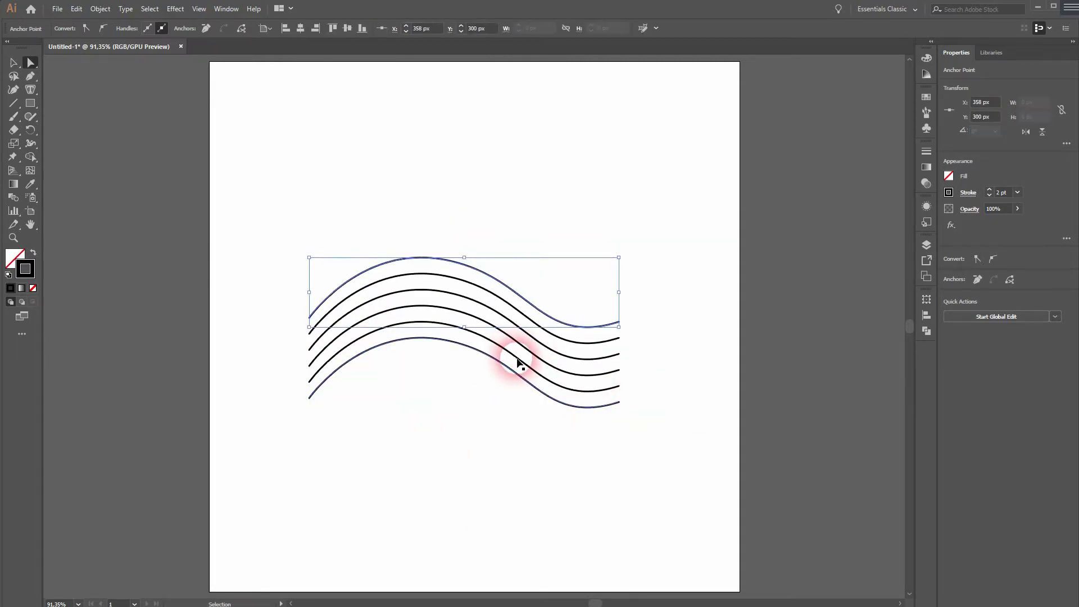
Reshape the lower curve into overlapping loops and shift the blend up and right.
{"action": "left_click", "coordinate": [414, 261]}
{"action": "left_click_drag", "start_coordinate": [386, 262], "coordinate": [513, 378]}
{"action": "key", "text": "ctrl+z"}
{"action": "left_click_drag", "start_coordinate": [619, 292], "coordinate": [568, 270]}
{"action": "left_click", "coordinate": [13, 63]}
{"action": "left_click_drag", "start_coordinate": [539, 331], "coordinate": [567, 283]}
{"action": "left_click", "coordinate": [491, 457]}
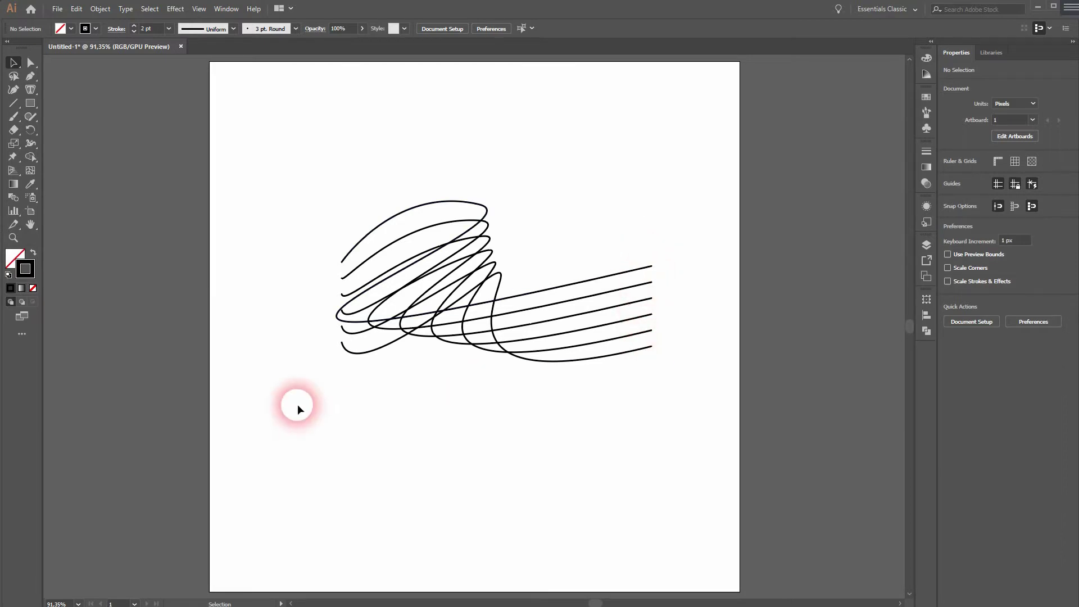
Expand the looping blend into paths.
{"action": "left_click_drag", "start_coordinate": [298, 404], "coordinate": [678, 178]}
{"action": "left_click", "coordinate": [100, 9]}
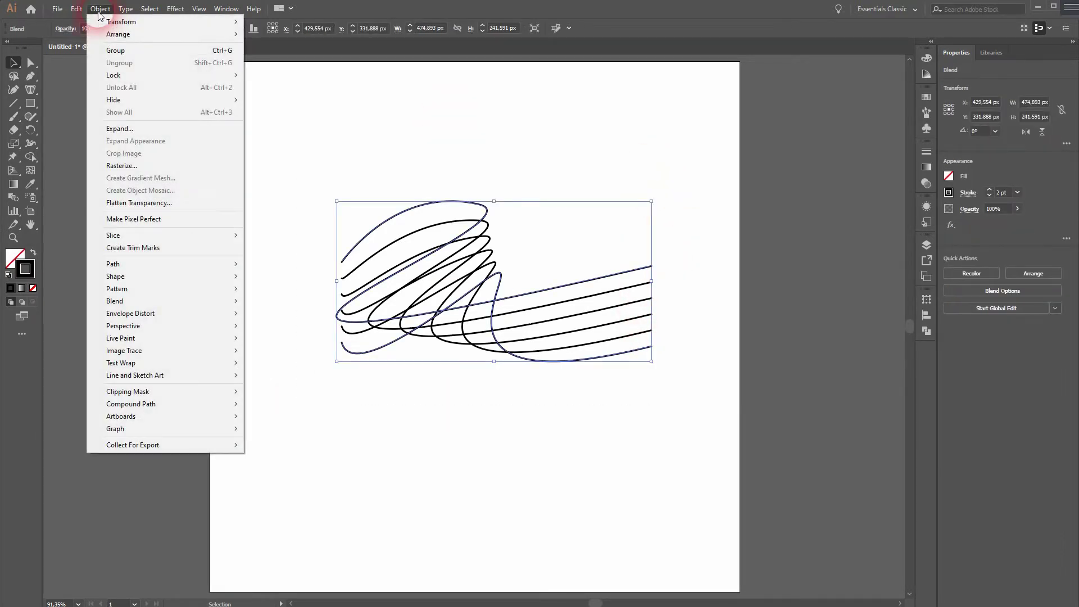
{"action": "left_click", "coordinate": [139, 129]}
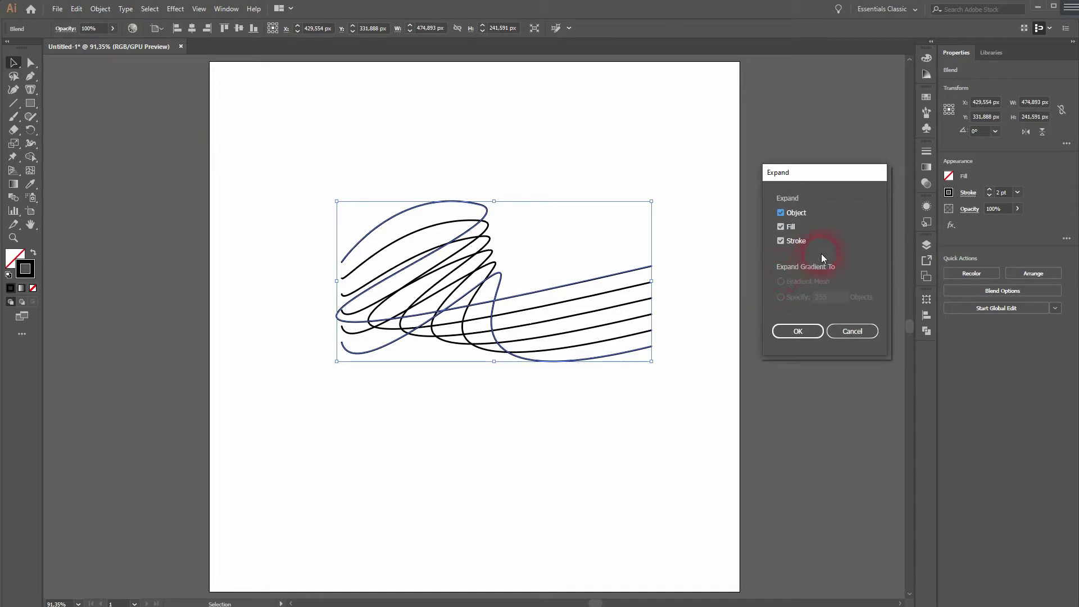
{"action": "left_click", "coordinate": [799, 330]}
Ungroup the expanded paths, test-moving the top line and undoing the move.
{"action": "left_click", "coordinate": [100, 9]}
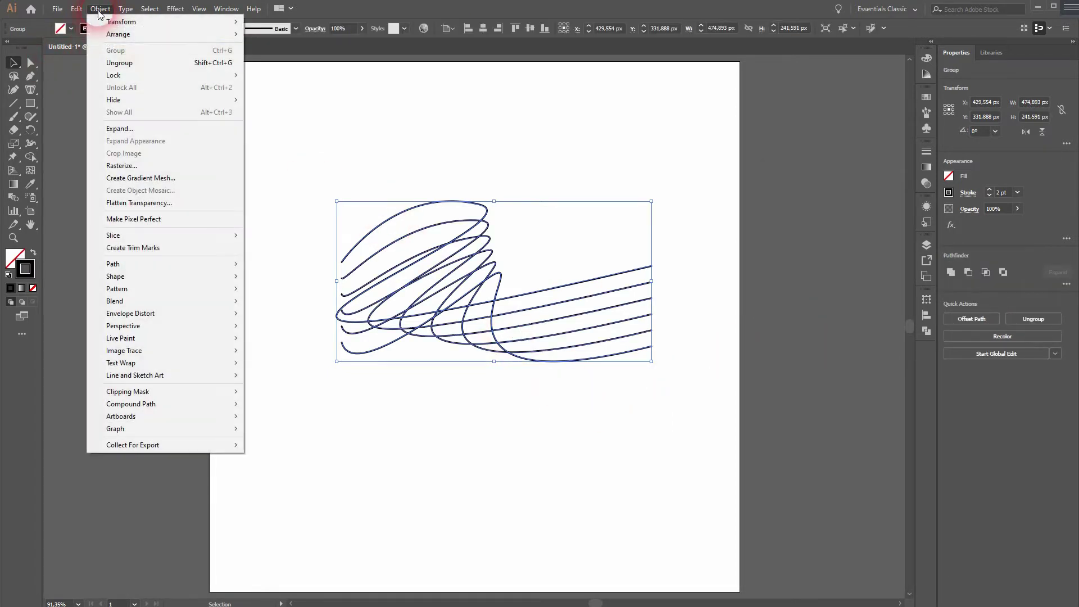
{"action": "left_click", "coordinate": [150, 62]}
{"action": "left_click", "coordinate": [106, 10]}
{"action": "left_click", "coordinate": [171, 60]}
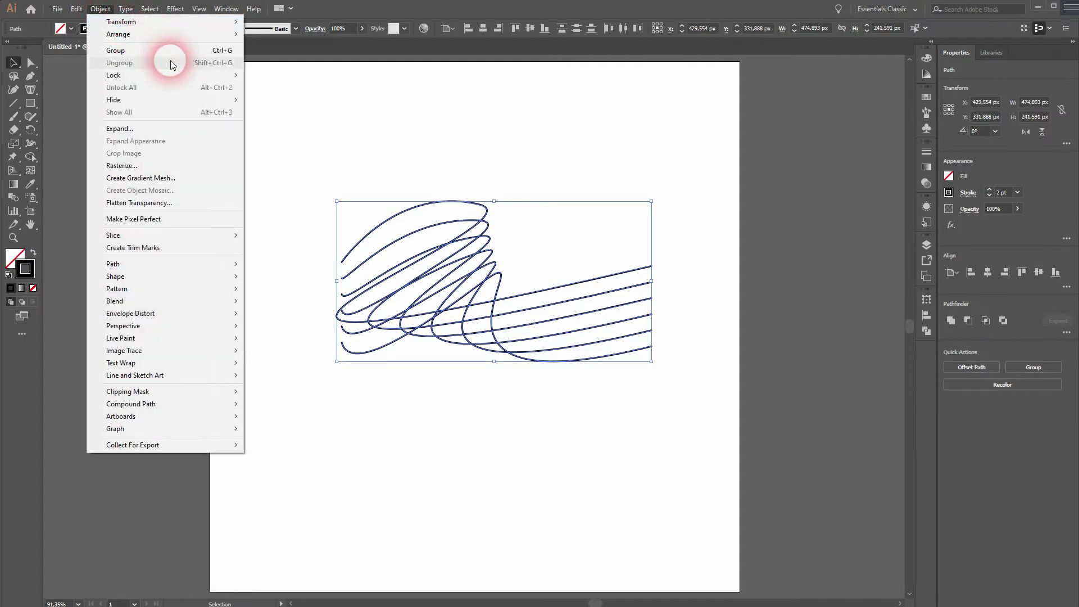
{"action": "left_click", "coordinate": [655, 215]}
{"action": "left_click", "coordinate": [656, 275]}
{"action": "mouse_move", "coordinate": [643, 271]}
{"action": "left_mouse_down"}
{"action": "mouse_move", "coordinate": [632, 277]}
{"action": "mouse_move", "coordinate": [643, 178]}
{"action": "mouse_move", "coordinate": [709, 190]}
{"action": "left_mouse_up"}
{"action": "left_click", "coordinate": [758, 241]}
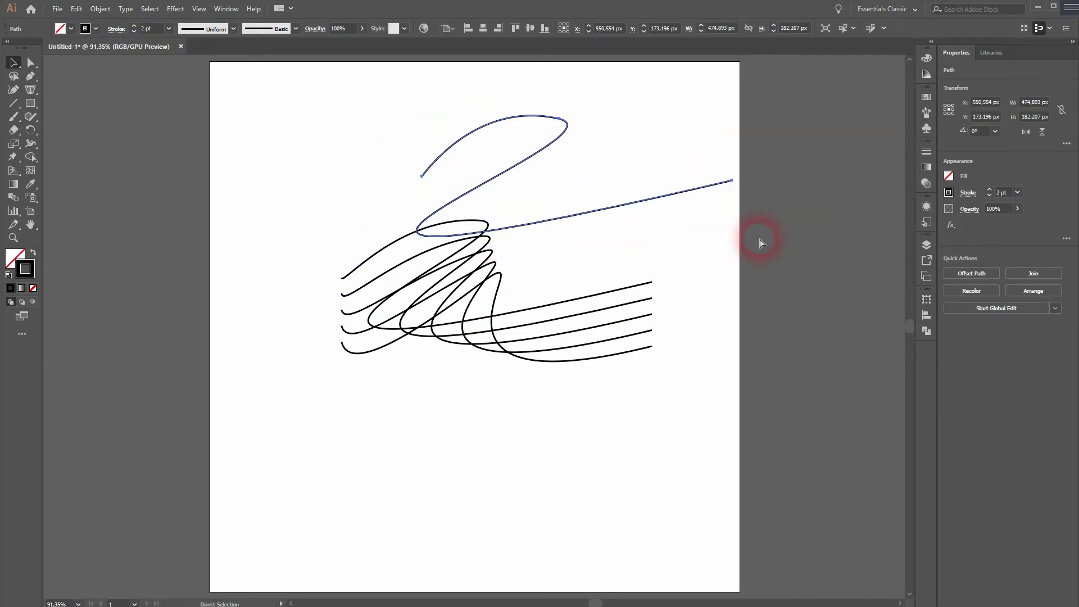
{"action": "key", "text": "ctrl+z"}
Give the top line a green stroke and the bottom line a navy stroke, then select all lines.
{"action": "left_click", "coordinate": [84, 33]}
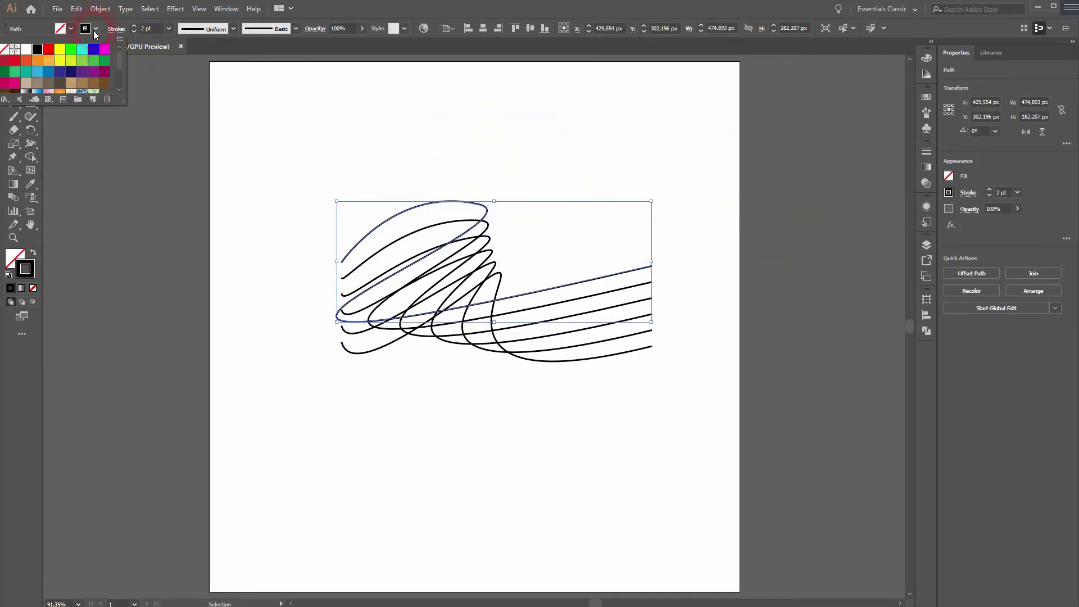
{"action": "left_click", "coordinate": [16, 71]}
{"action": "left_click", "coordinate": [652, 292]}
{"action": "left_click", "coordinate": [645, 409]}
{"action": "left_click", "coordinate": [631, 331]}
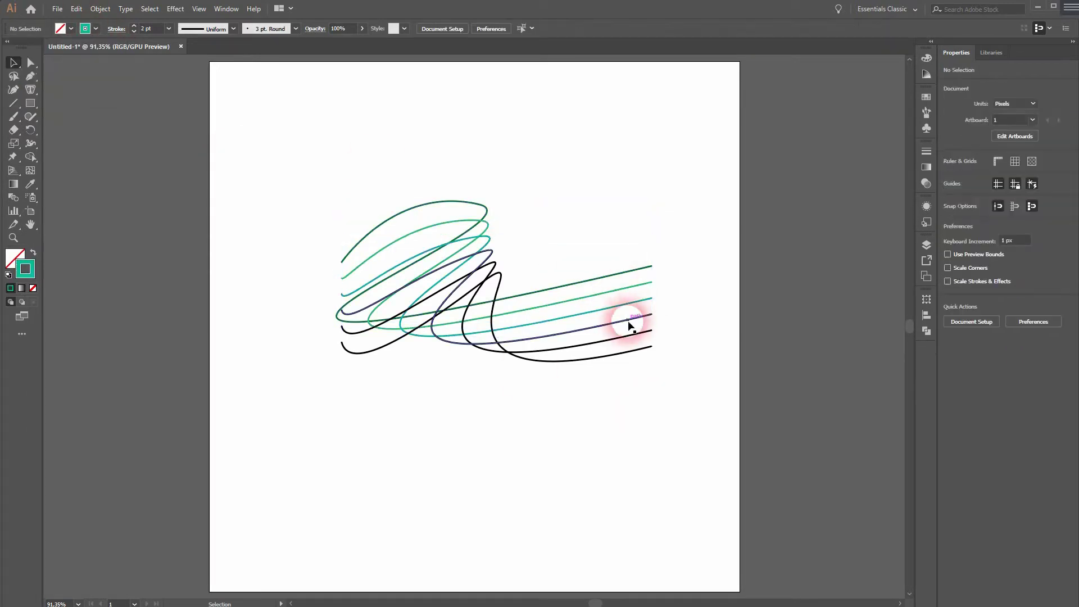
{"action": "left_click", "coordinate": [84, 28]}
{"action": "left_click", "coordinate": [69, 78]}
{"action": "left_click", "coordinate": [556, 438]}
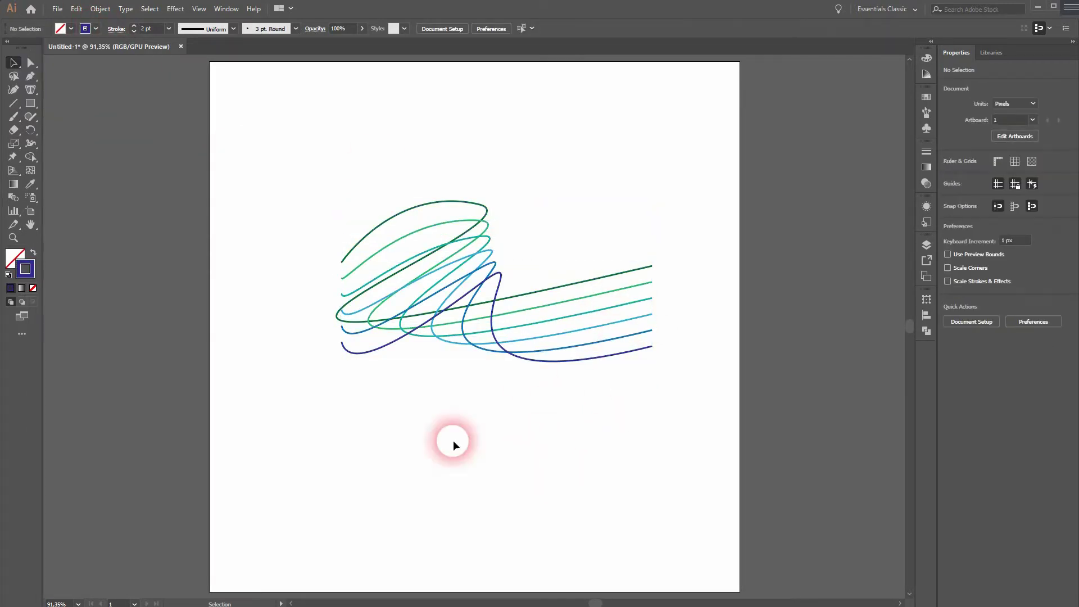
{"action": "left_click_drag", "start_coordinate": [297, 443], "coordinate": [735, 236]}
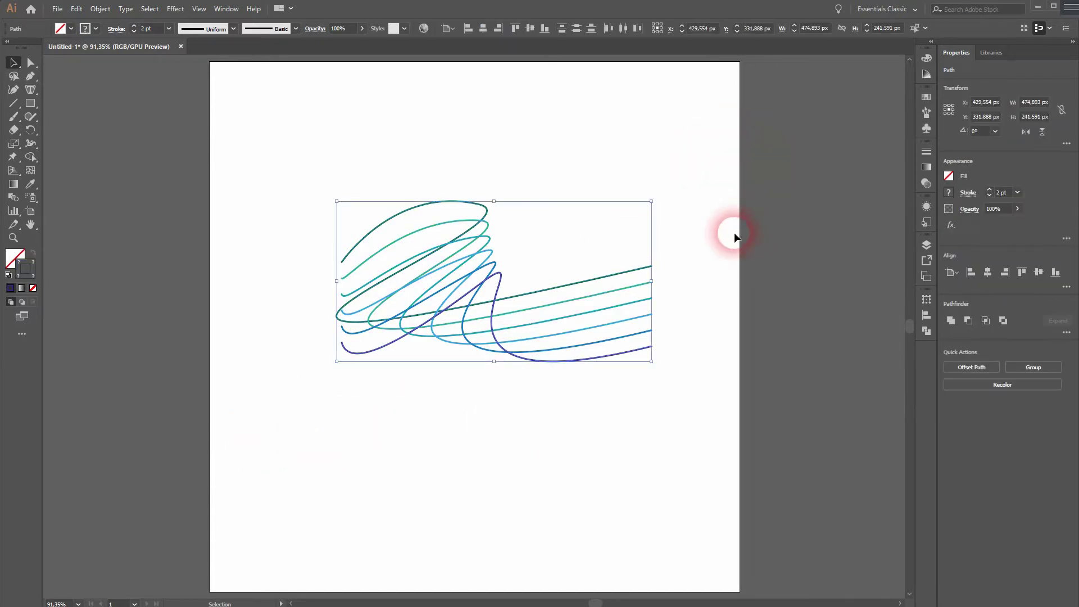
Group the wave lines and try bending the top line's end handle, then undo it.
{"action": "left_click", "coordinate": [100, 8]}
{"action": "left_click", "coordinate": [132, 43]}
{"action": "left_click", "coordinate": [140, 268]}
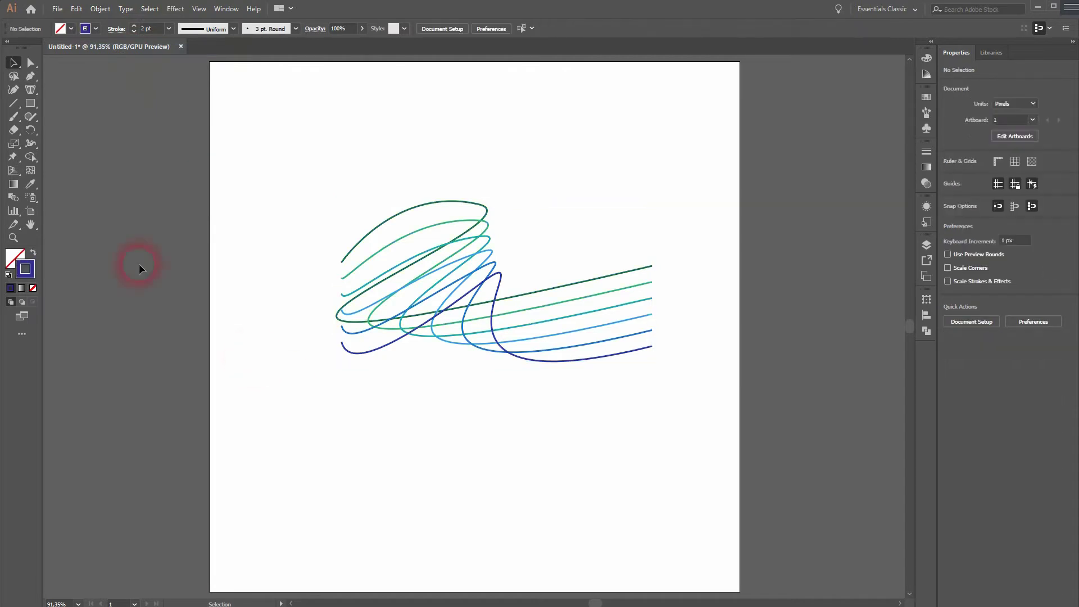
{"action": "left_click", "coordinate": [32, 67]}
{"action": "left_click", "coordinate": [667, 294]}
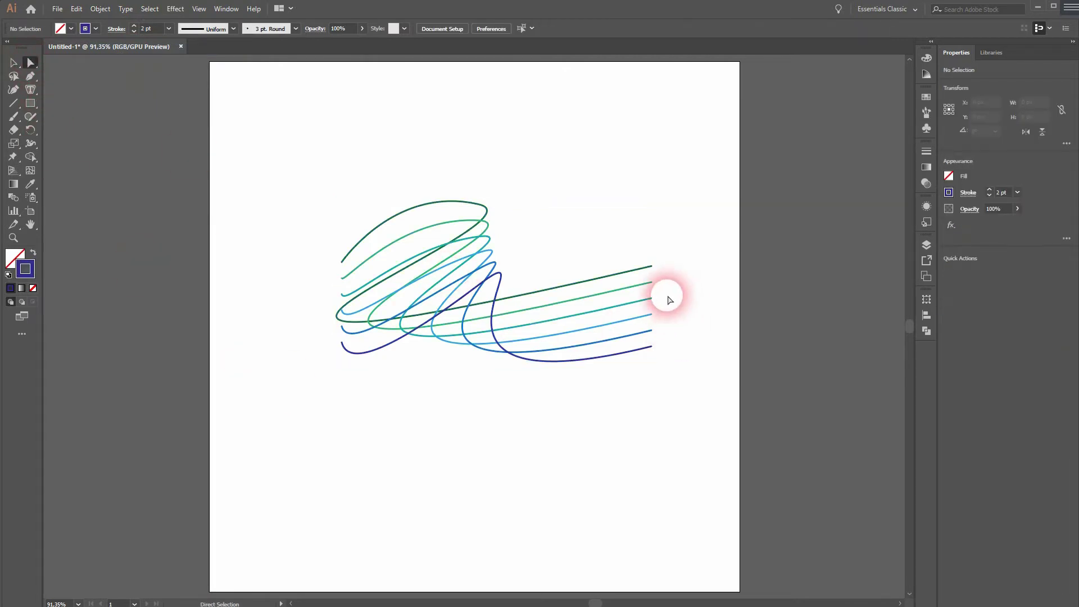
{"action": "left_click", "coordinate": [635, 269]}
{"action": "mouse_move", "coordinate": [635, 269]}
{"action": "left_mouse_down"}
{"action": "mouse_move", "coordinate": [627, 234]}
{"action": "mouse_move", "coordinate": [626, 257]}
{"action": "left_mouse_up"}
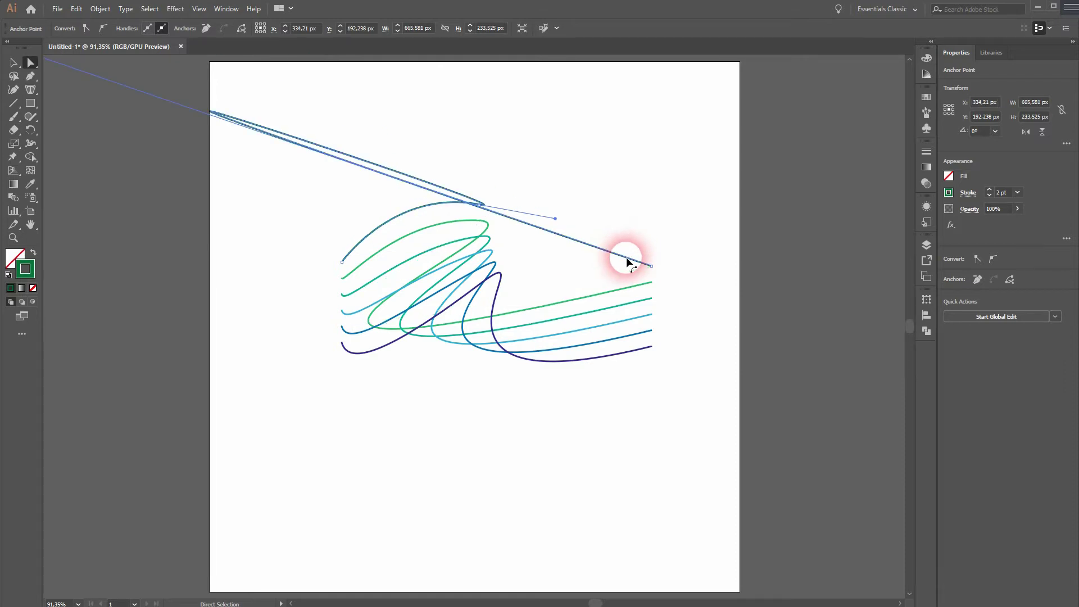
{"action": "key", "text": "ctrl+z"}
Drag the right end anchors past the artboard edge and the left ends lower-left.
{"action": "left_click_drag", "start_coordinate": [621, 439], "coordinate": [703, 234]}
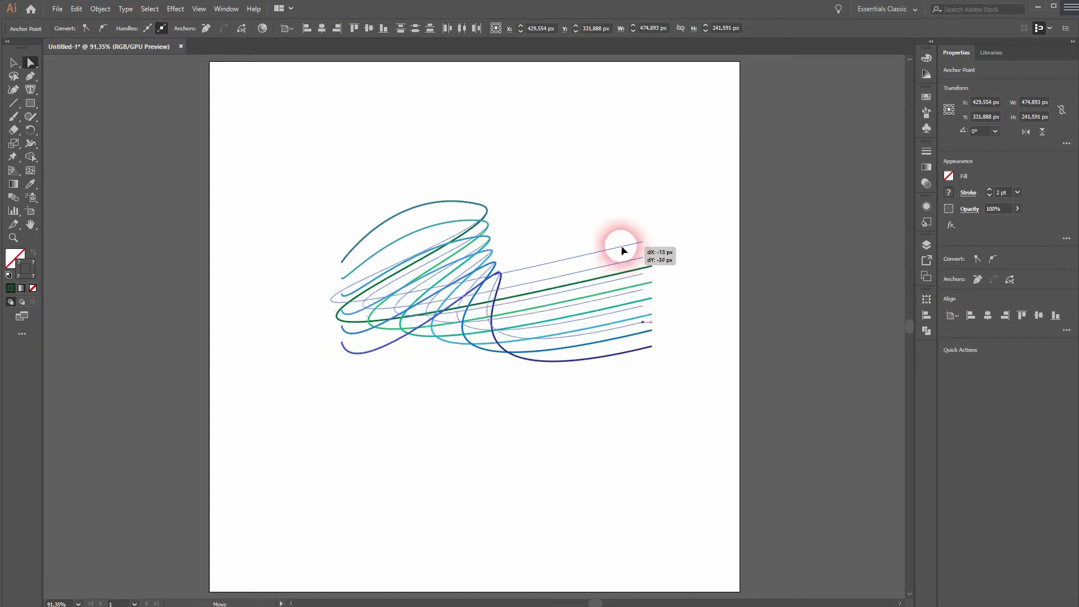
{"action": "left_click_drag", "start_coordinate": [622, 247], "coordinate": [771, 294]}
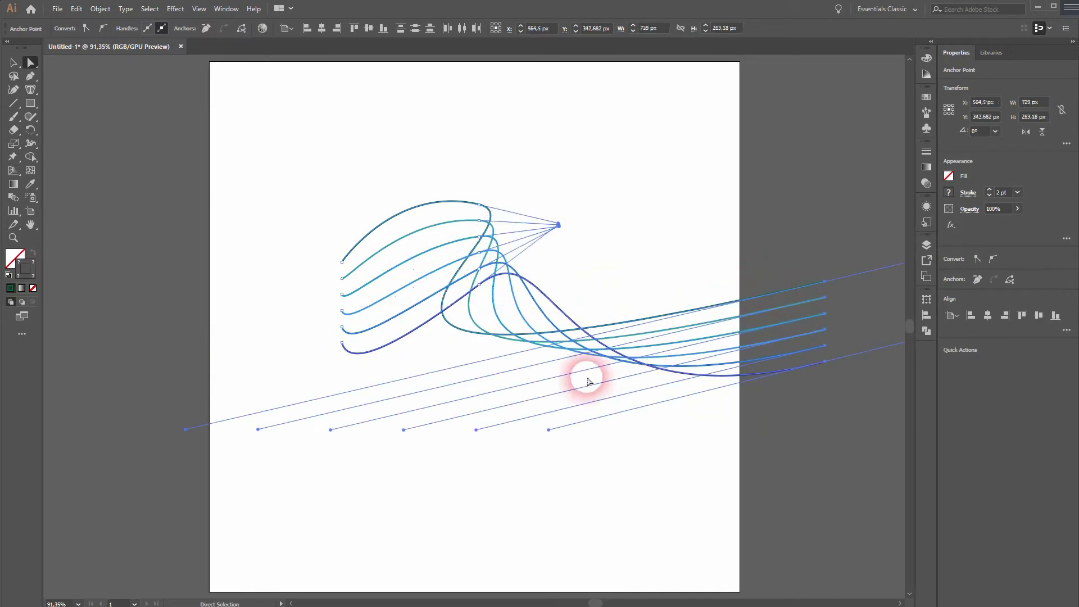
{"action": "left_click_drag", "start_coordinate": [325, 354], "coordinate": [414, 181]}
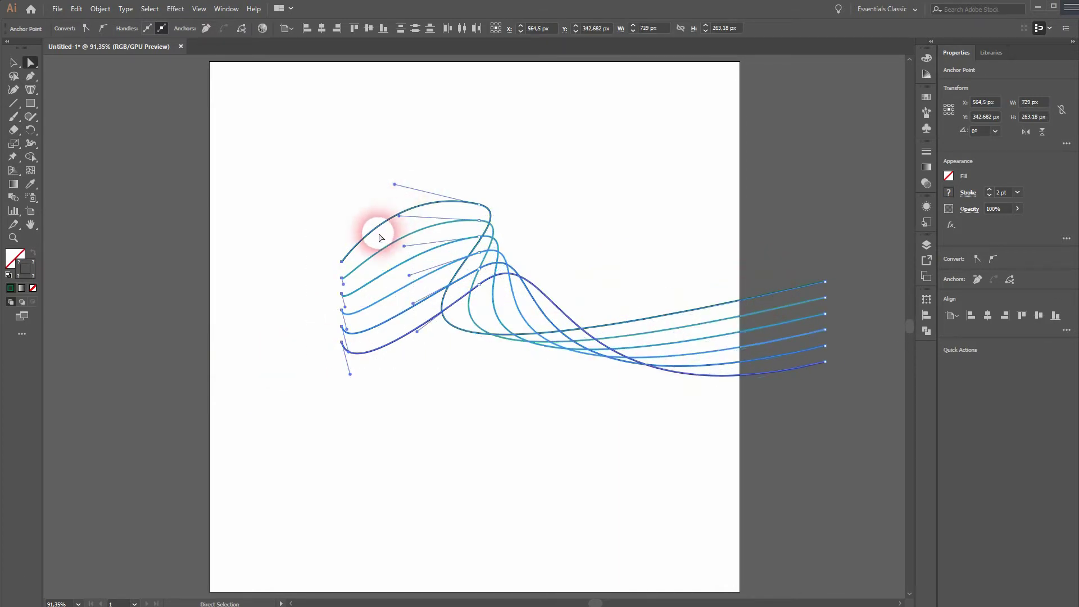
{"action": "left_click", "coordinate": [330, 234]}
{"action": "left_click_drag", "start_coordinate": [285, 415], "coordinate": [388, 184]}
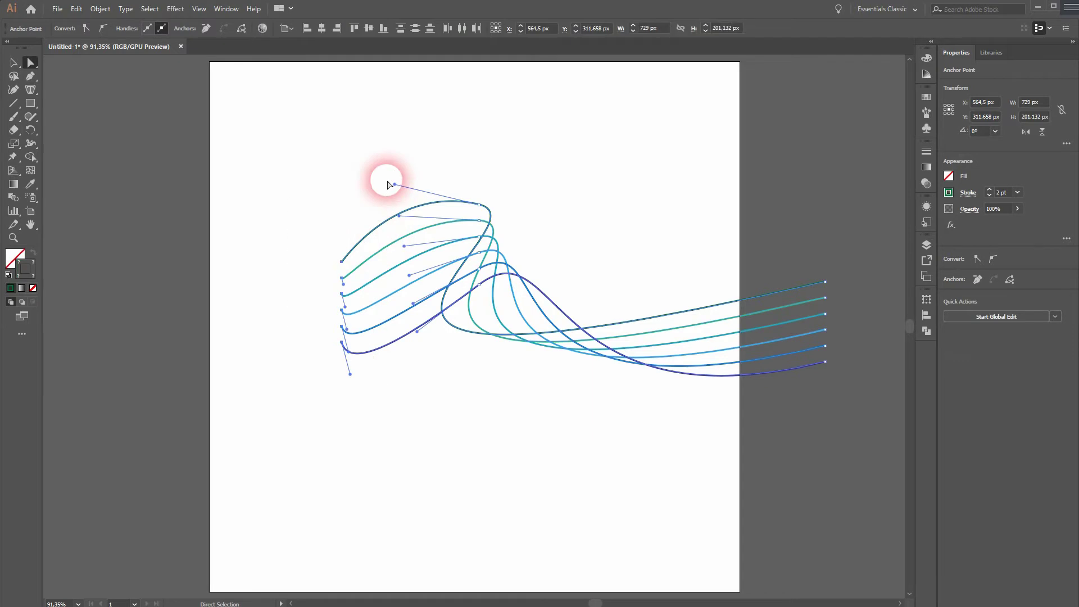
{"action": "left_click_drag", "start_coordinate": [348, 252], "coordinate": [283, 268]}
Select the whole wave group and scale it down proportionally to 561.692 × 177.933 px.
{"action": "left_click", "coordinate": [14, 65]}
{"action": "left_click", "coordinate": [416, 484]}
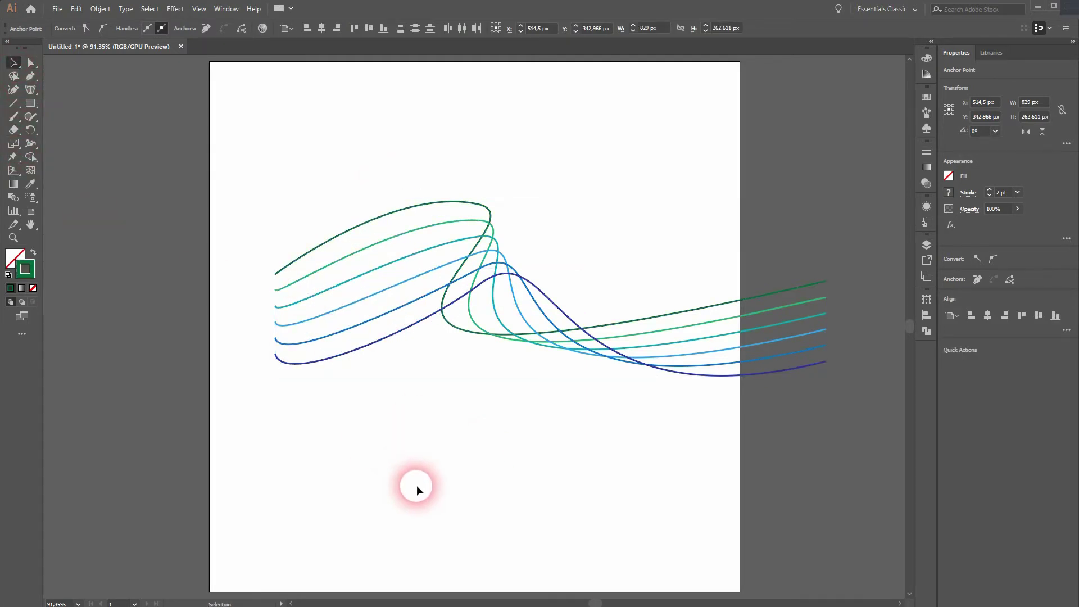
{"action": "left_click_drag", "start_coordinate": [319, 438], "coordinate": [629, 207]}
{"action": "left_click", "coordinate": [479, 247]}
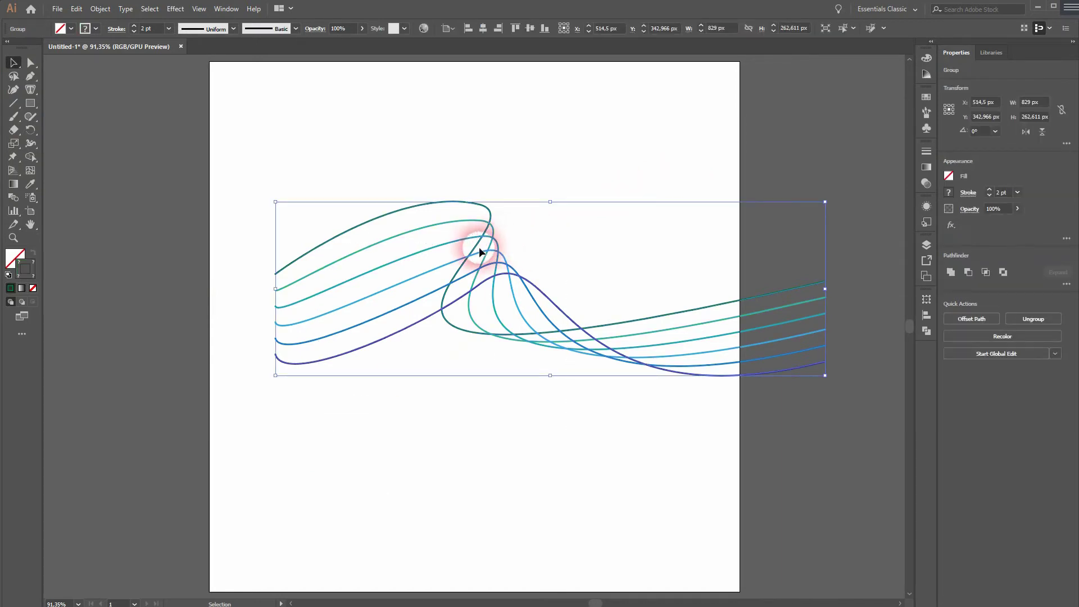
{"action": "left_click_drag", "start_coordinate": [825, 201], "coordinate": [784, 235]}
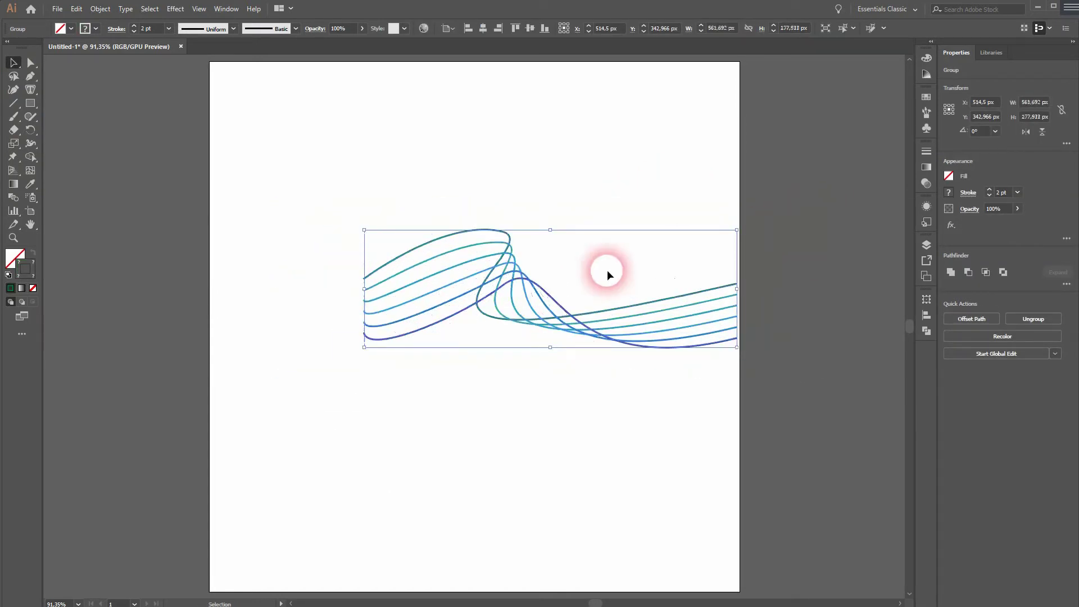
Centre the wave group horizontally and vertically on the artboard at X 400, Y 400.
{"action": "left_click", "coordinate": [483, 28]}
{"action": "left_click", "coordinate": [531, 29]}
{"action": "left_click", "coordinate": [513, 177]}
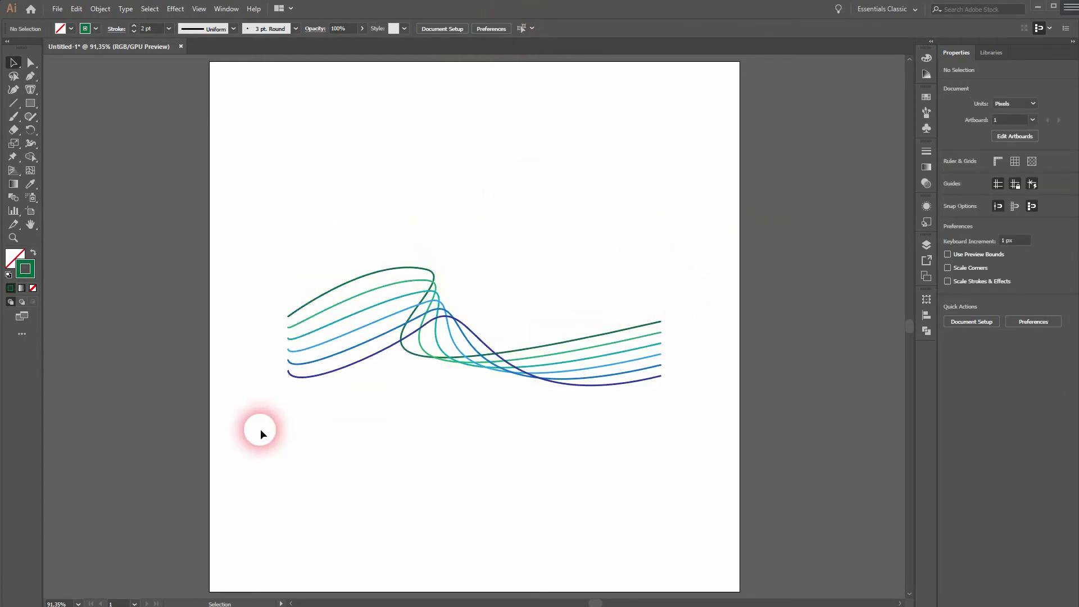
{"action": "left_click_drag", "start_coordinate": [270, 433], "coordinate": [728, 203]}
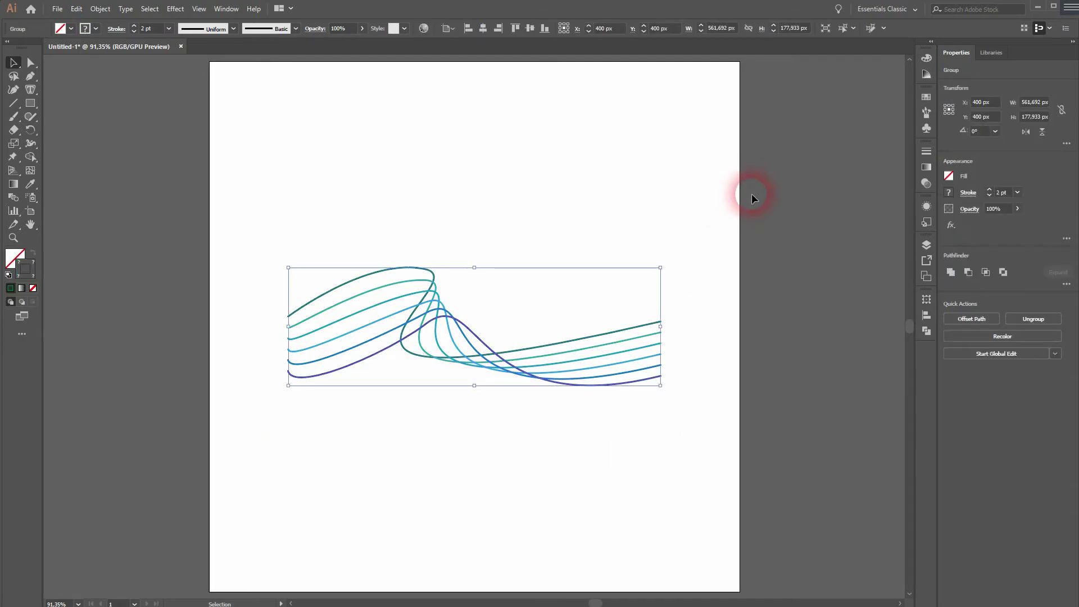
With the Width tool, swell the bottom dark blue wave line around its peak.
{"action": "left_click", "coordinate": [35, 141]}
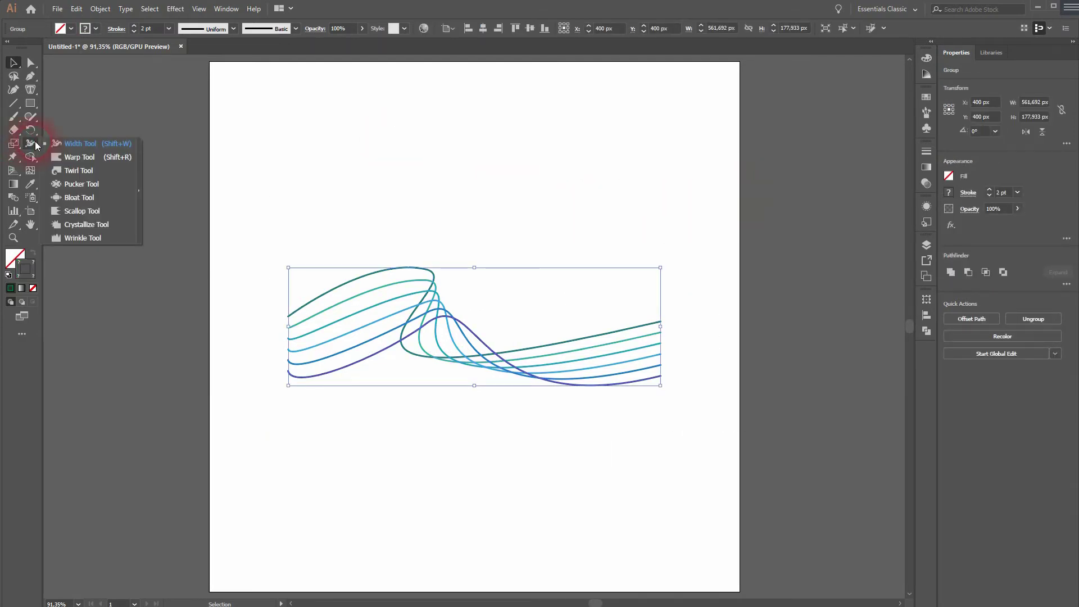
{"action": "left_click", "coordinate": [80, 145]}
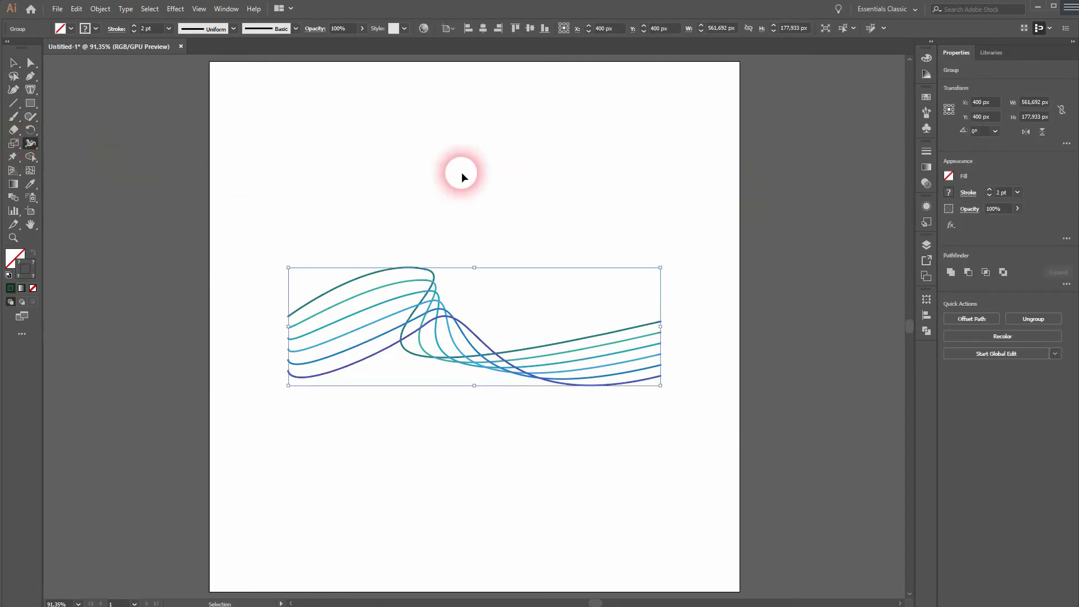
{"action": "left_click", "coordinate": [483, 260]}
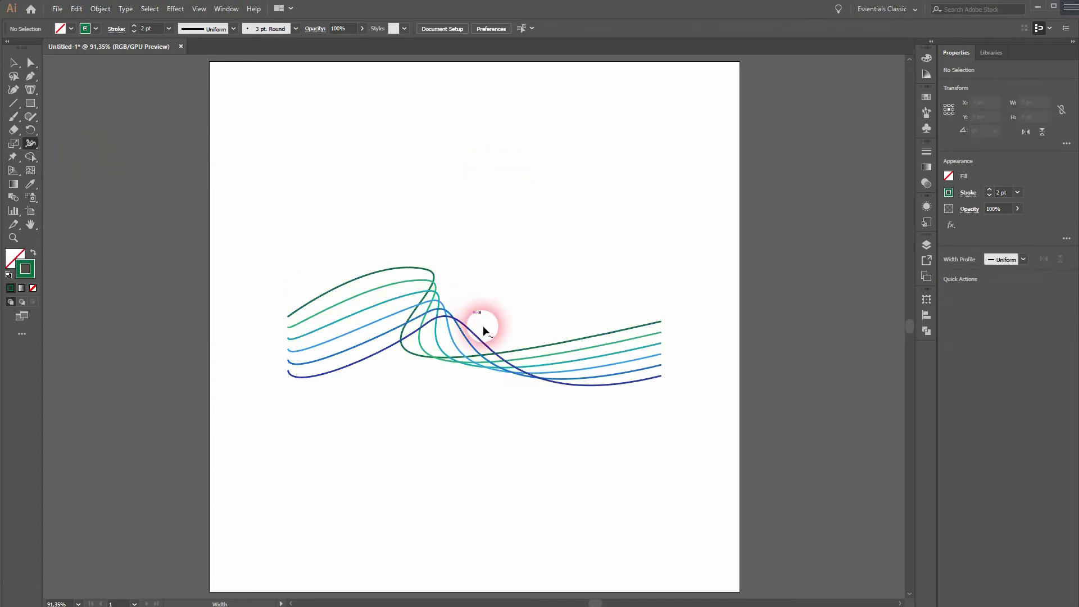
{"action": "left_click_drag", "start_coordinate": [484, 344], "coordinate": [492, 378]}
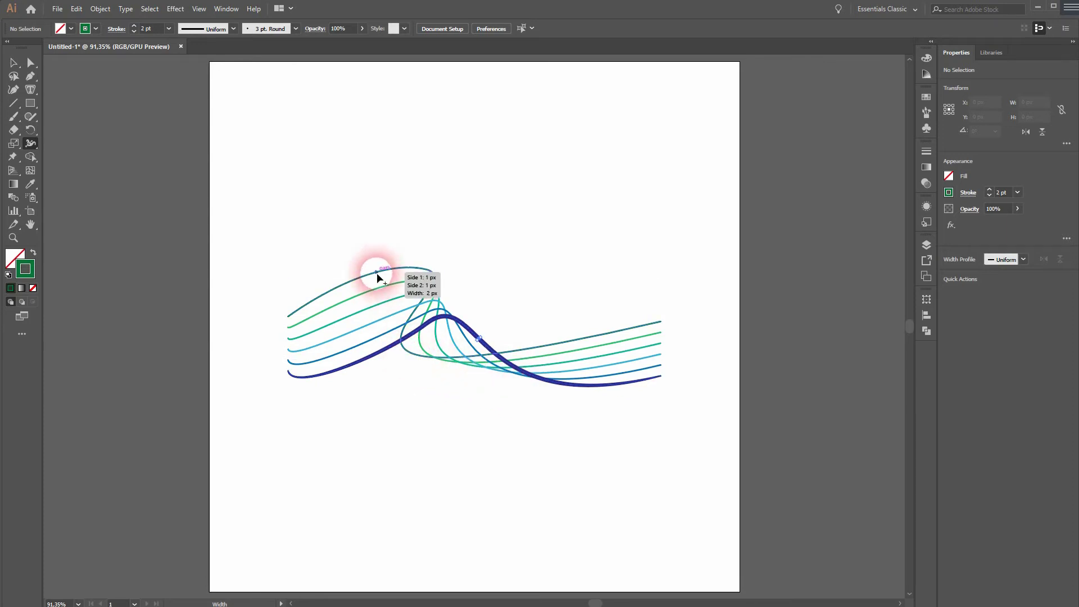
Undo the unwanted widening of the green and light blue lines so they stay thin.
{"action": "left_click_drag", "start_coordinate": [369, 292], "coordinate": [368, 284]}
{"action": "left_click_drag", "start_coordinate": [616, 361], "coordinate": [596, 421]}
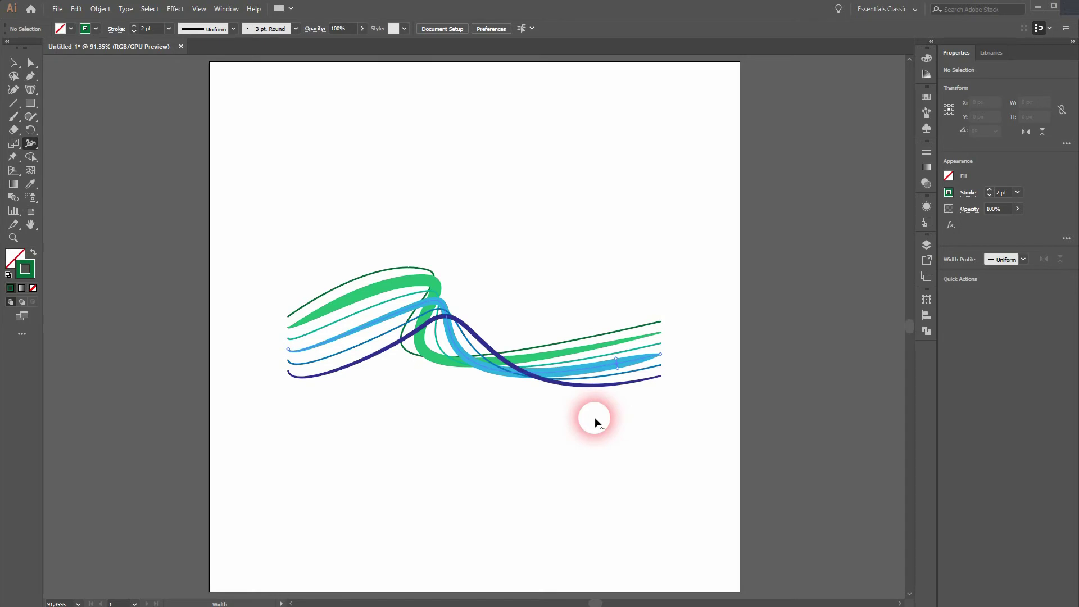
{"action": "key", "text": "v"}
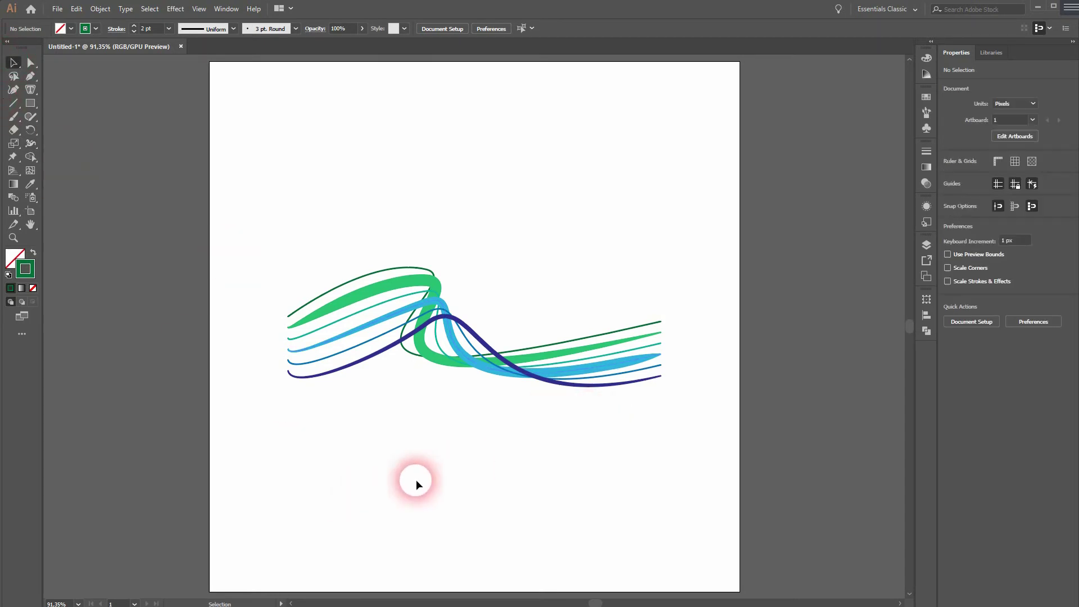
{"action": "key", "text": "ctrl+z"}
{"action": "key", "text": "ctrl+z"}
{"action": "key", "text": "ctrl+z"}
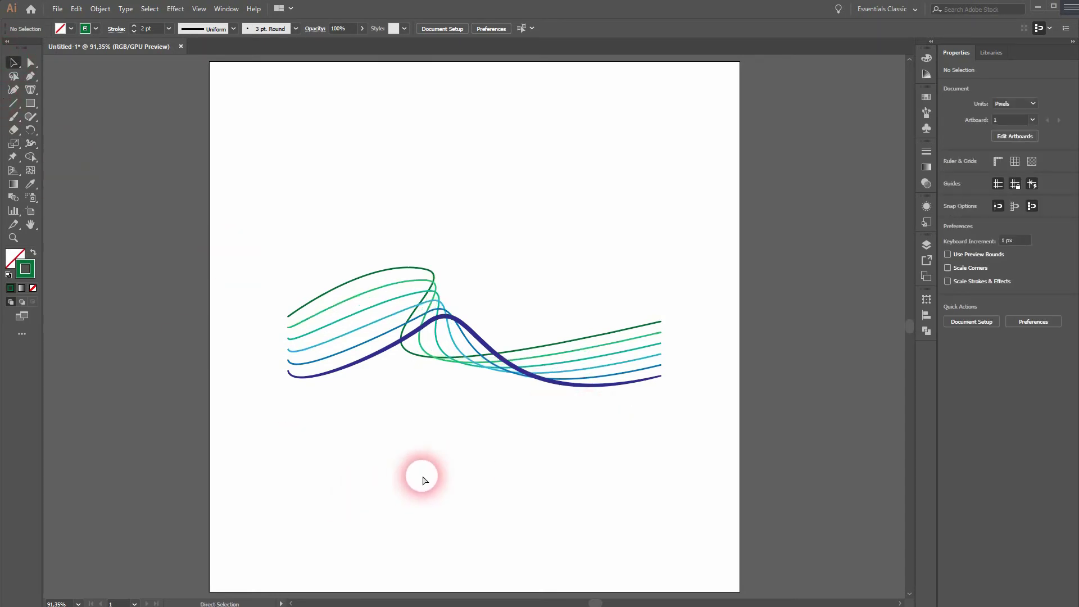
Select the wave group, apply the elliptical width profile and raise the stroke to 7 pt.
{"action": "mouse_move", "coordinate": [223, 435]}
{"action": "left_mouse_down"}
{"action": "mouse_move", "coordinate": [594, 267]}
{"action": "mouse_move", "coordinate": [731, 174]}
{"action": "left_mouse_up"}
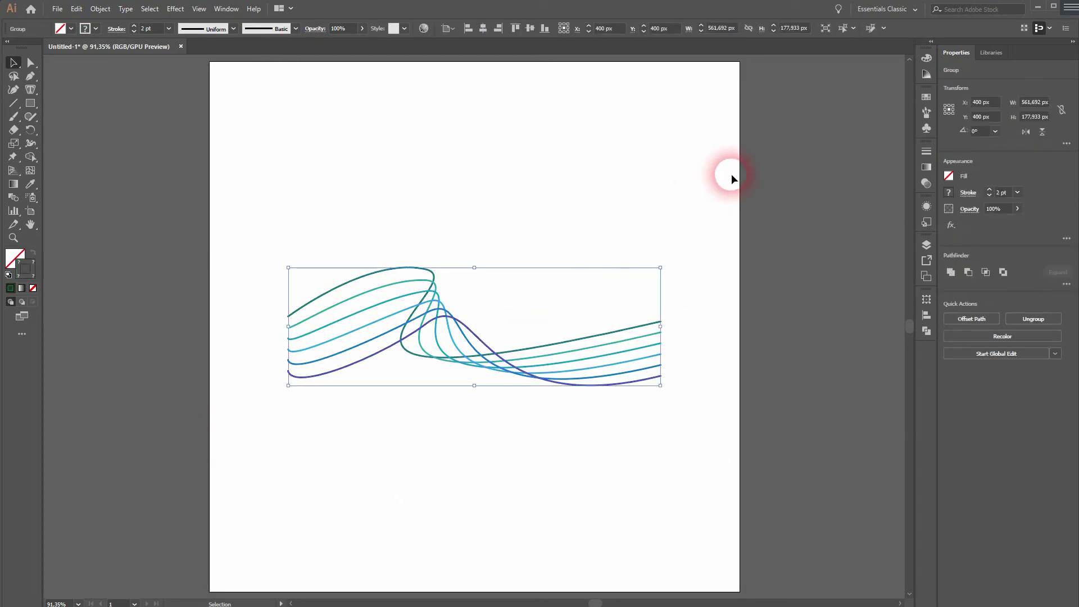
{"action": "left_click", "coordinate": [206, 29]}
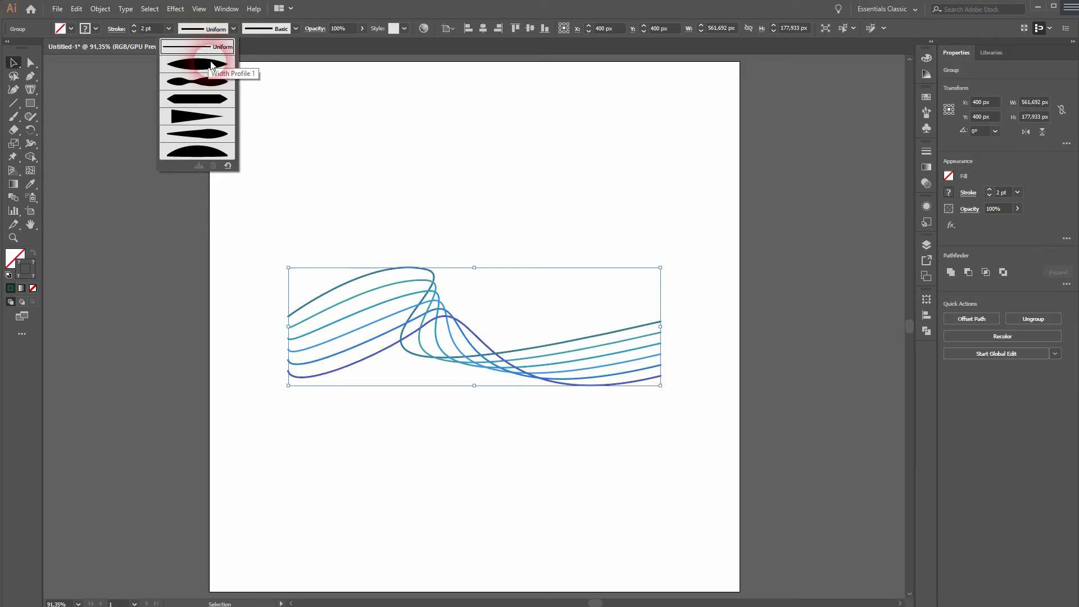
{"action": "left_click", "coordinate": [212, 66]}
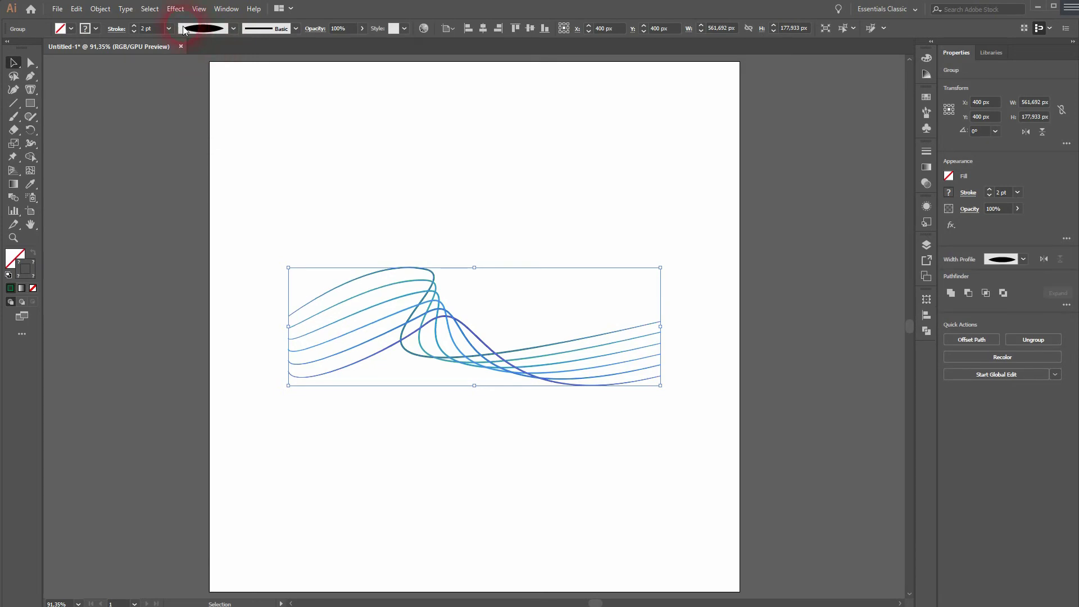
{"action": "left_click", "coordinate": [133, 26]}
{"action": "left_click", "coordinate": [134, 26]}
{"action": "left_click", "coordinate": [133, 26]}
{"action": "left_click", "coordinate": [133, 26]}
{"action": "left_click", "coordinate": [133, 26]}
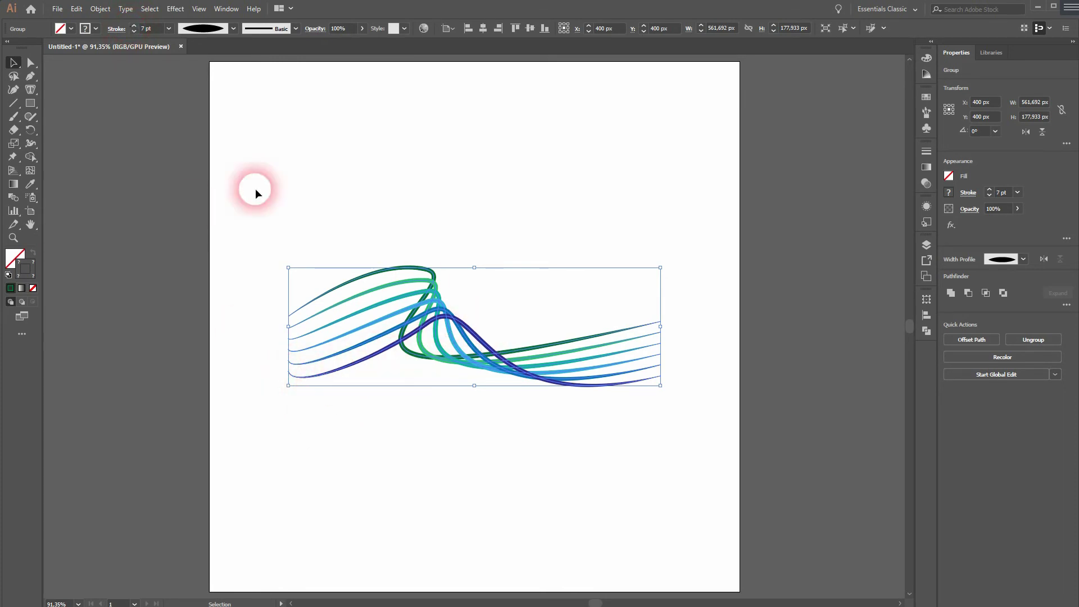
Try a wavy profile, then settle on the tapering Width Profile 5.
{"action": "left_click", "coordinate": [195, 30]}
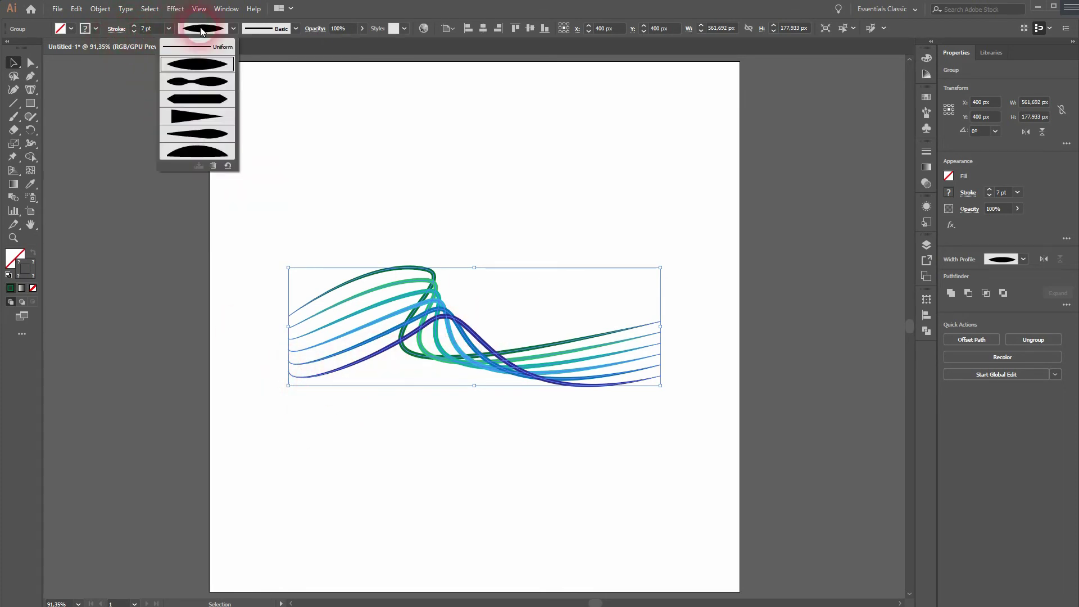
{"action": "left_click", "coordinate": [205, 84]}
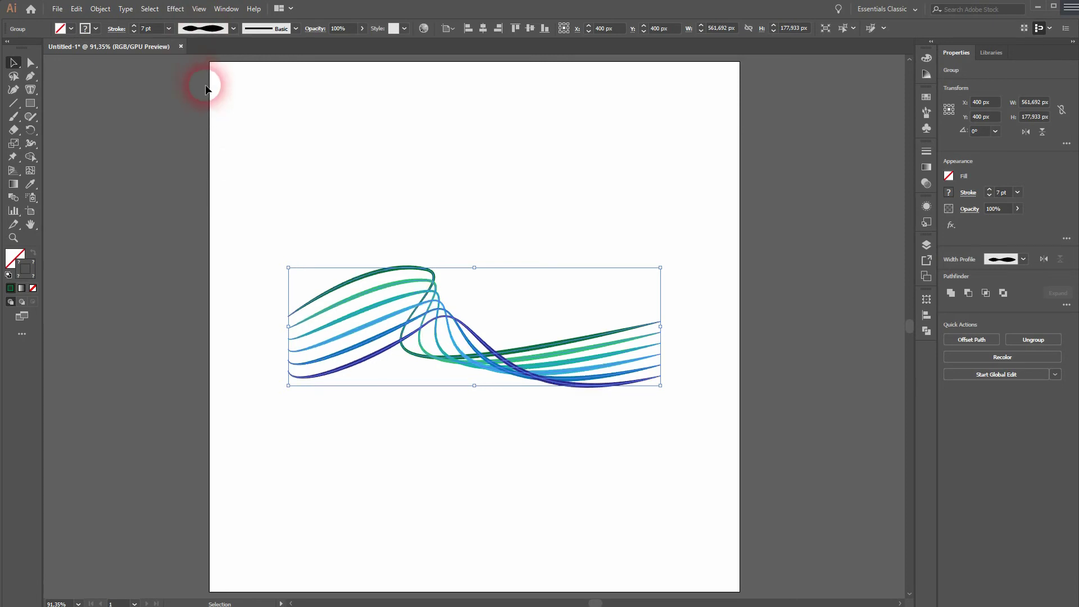
{"action": "left_click", "coordinate": [232, 28]}
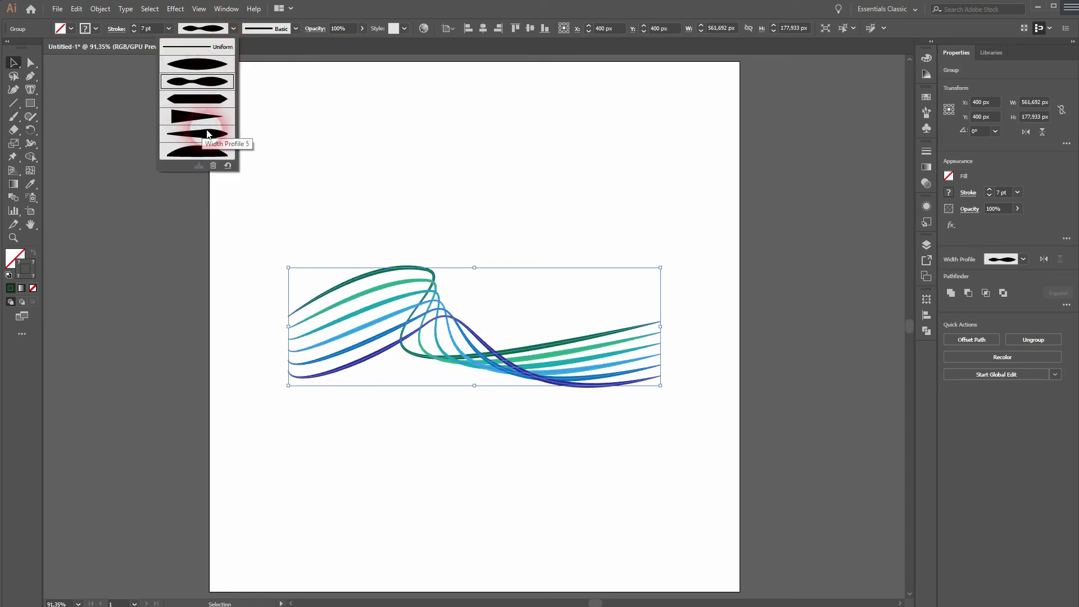
{"action": "left_click", "coordinate": [197, 150]}
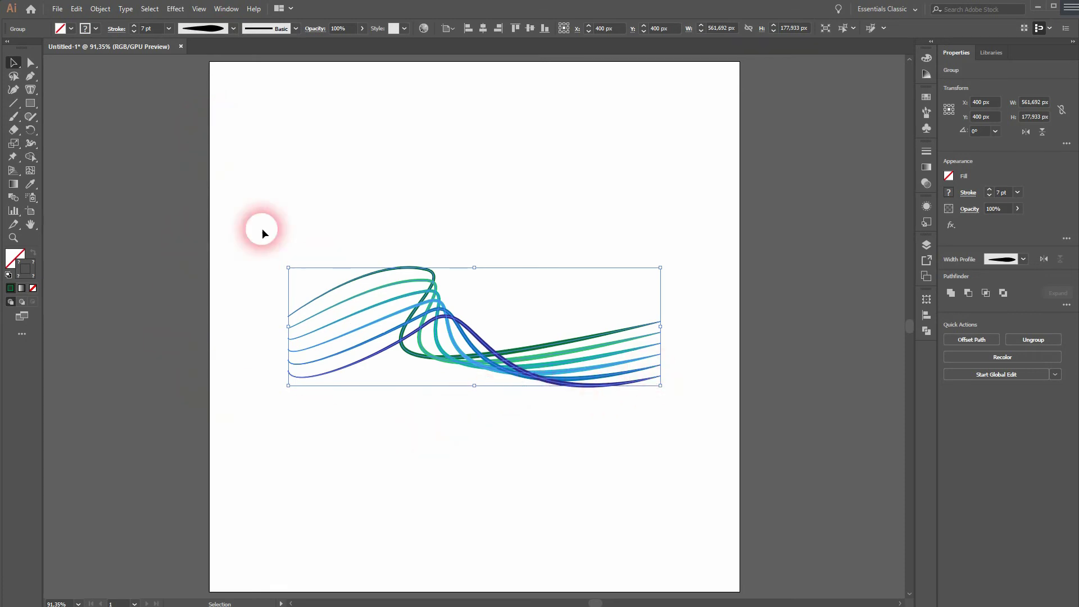
Reduce the wave lines' stroke weight from 7 pt to 4 pt and deselect.
{"action": "left_click", "coordinate": [134, 31]}
{"action": "left_click", "coordinate": [135, 31]}
{"action": "left_click", "coordinate": [134, 32]}
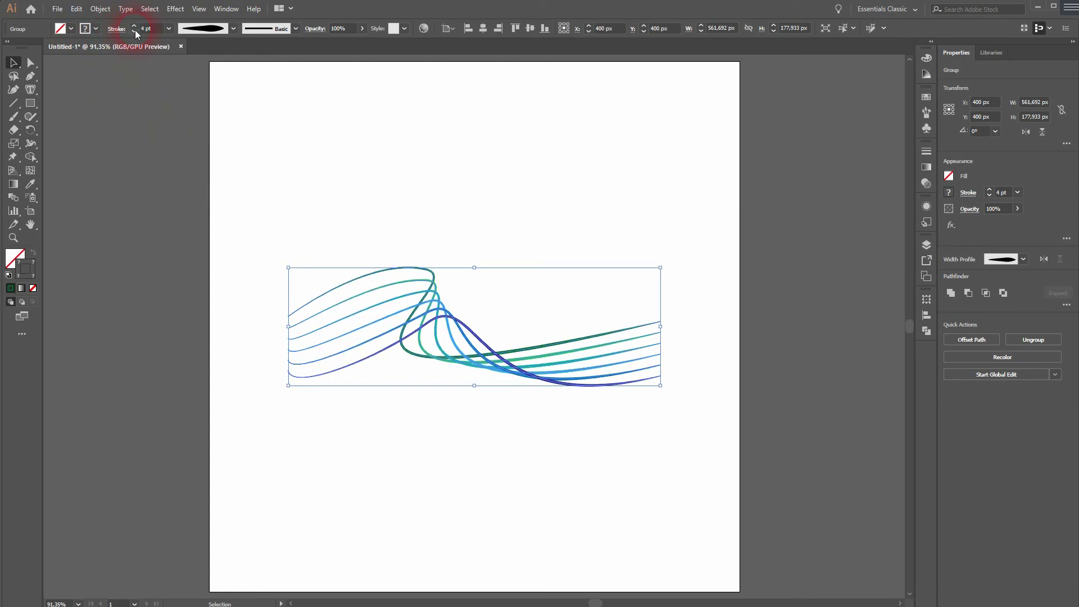
{"action": "left_click", "coordinate": [585, 179]}
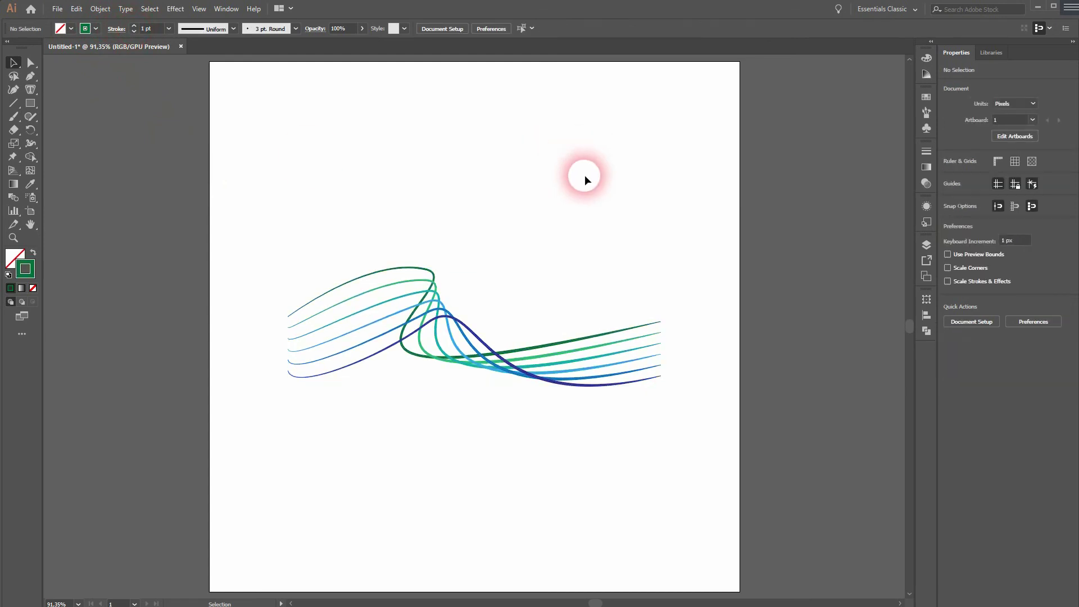